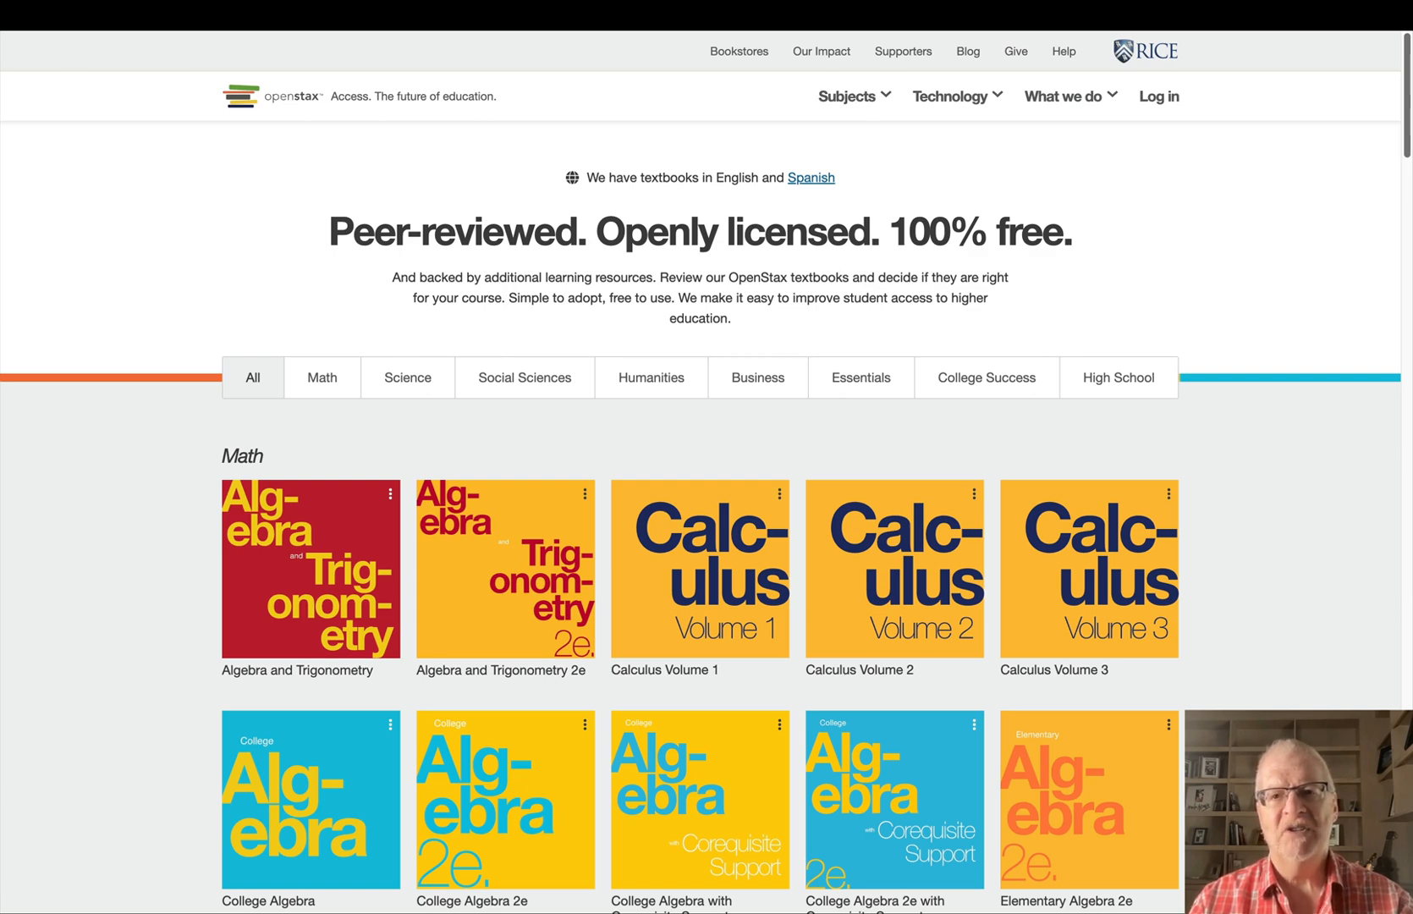
# Browse the full OpenStax textbook catalogue, from the Math section through to High School.
pyautogui.scroll(-3, 701, 474)
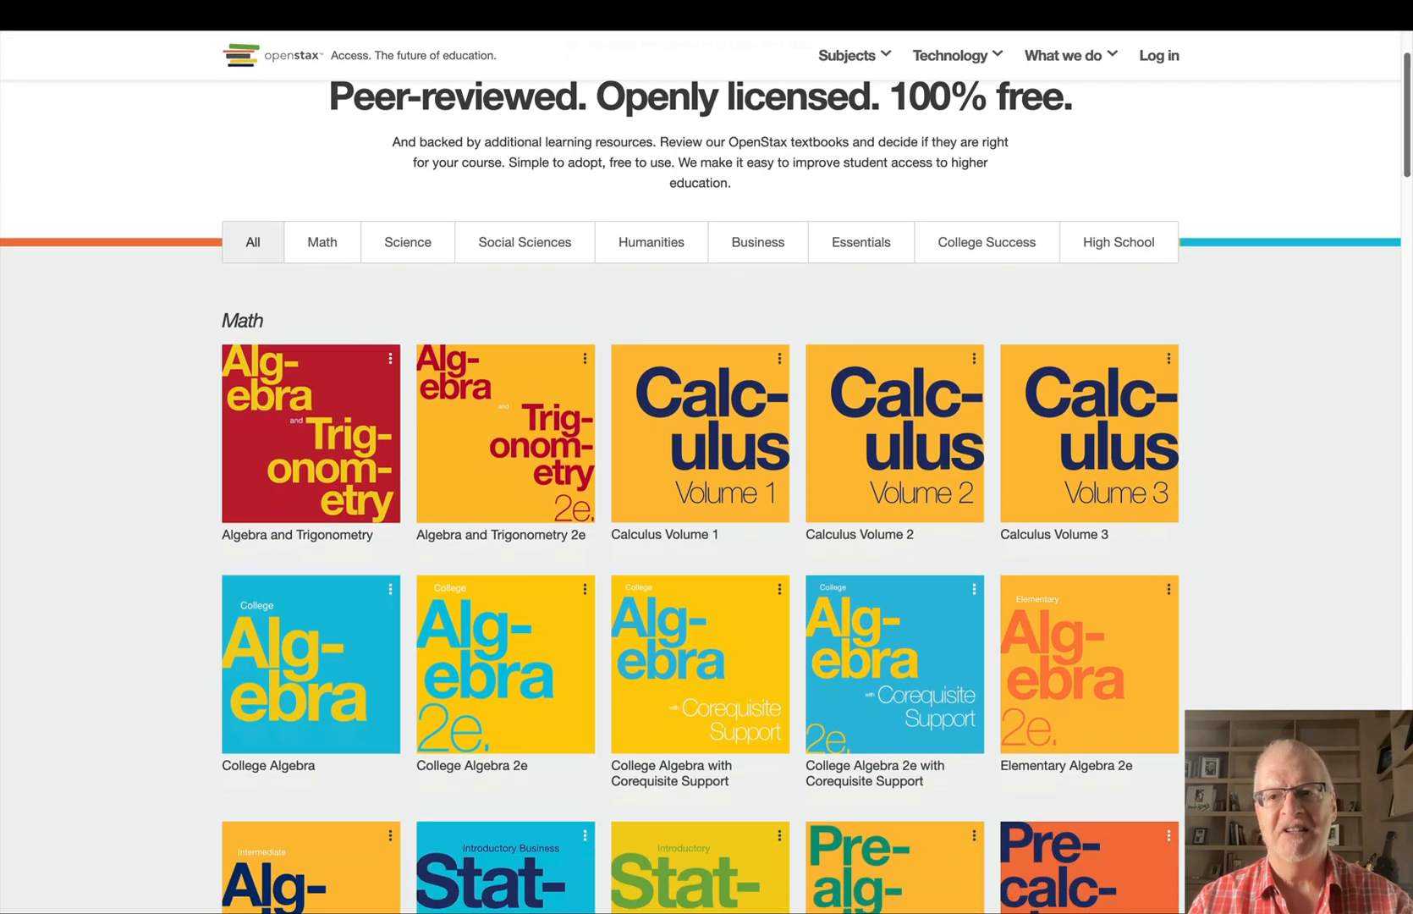
pyautogui.scroll(-10, 700, 474)
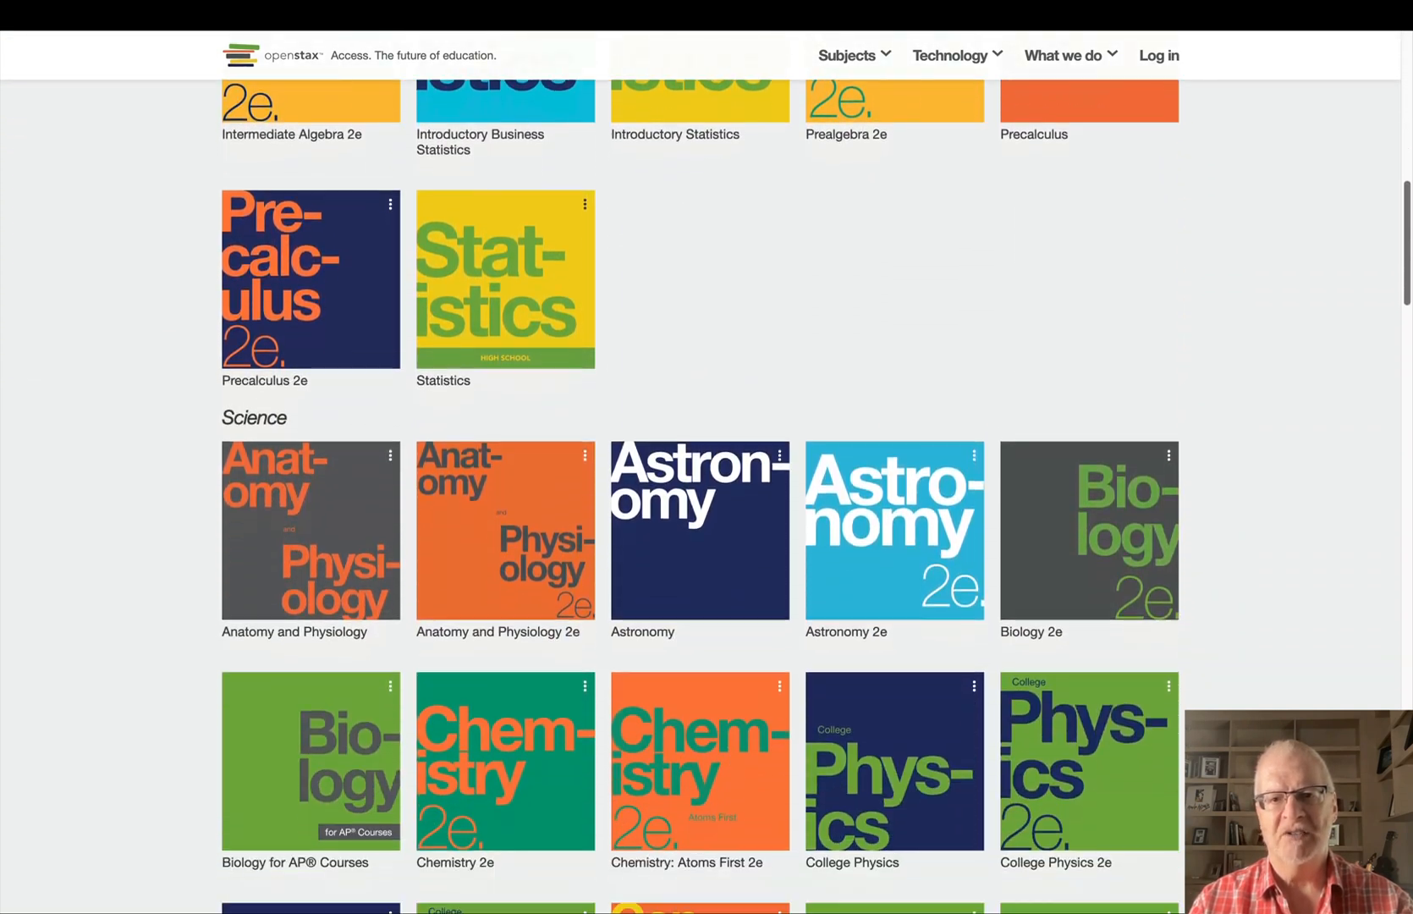
pyautogui.scroll(-10, 701, 474)
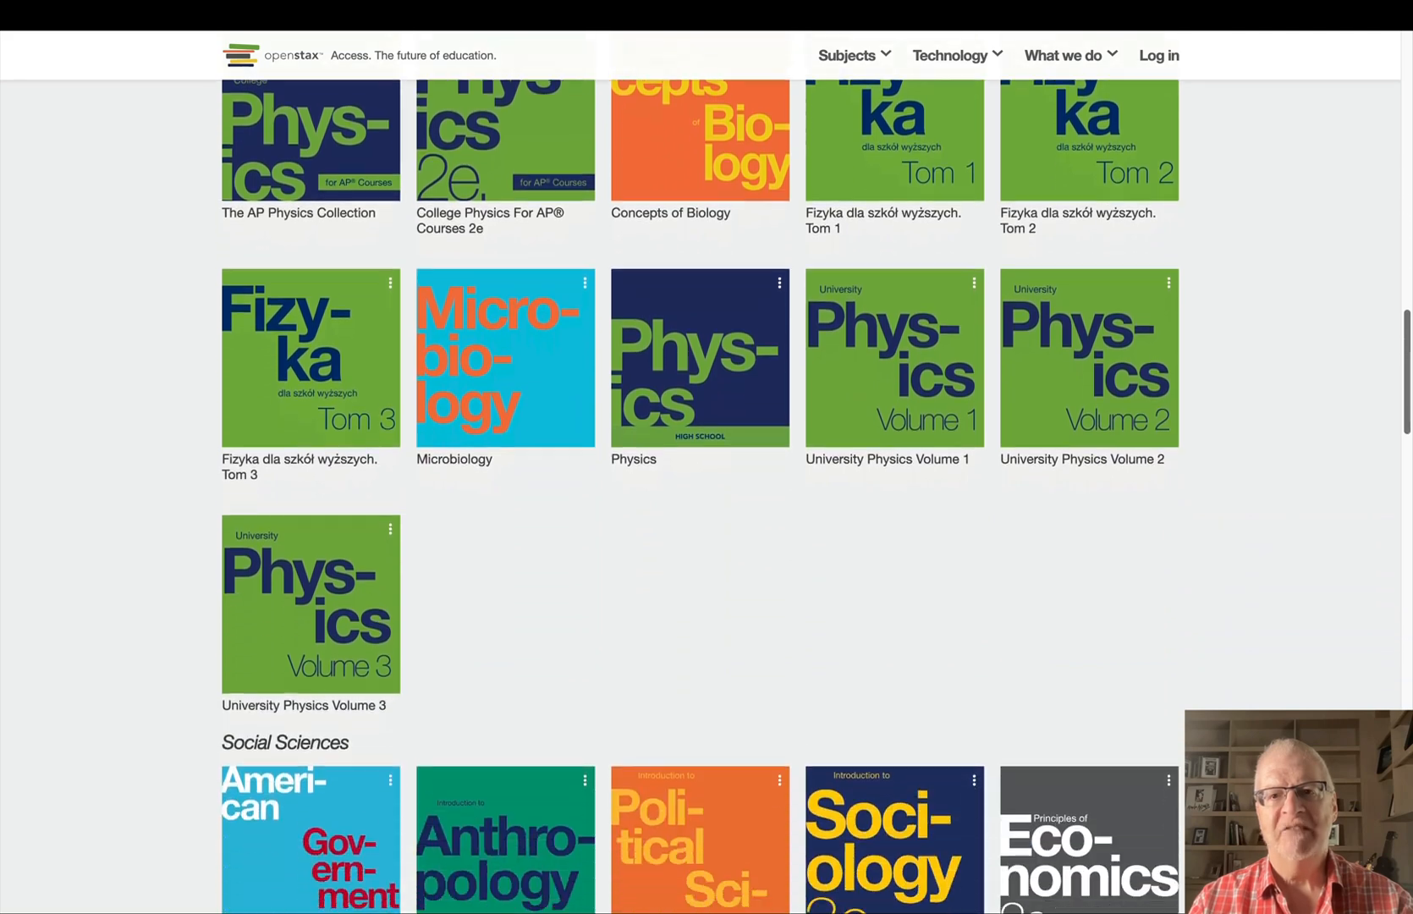
pyautogui.scroll(-10, 700, 474)
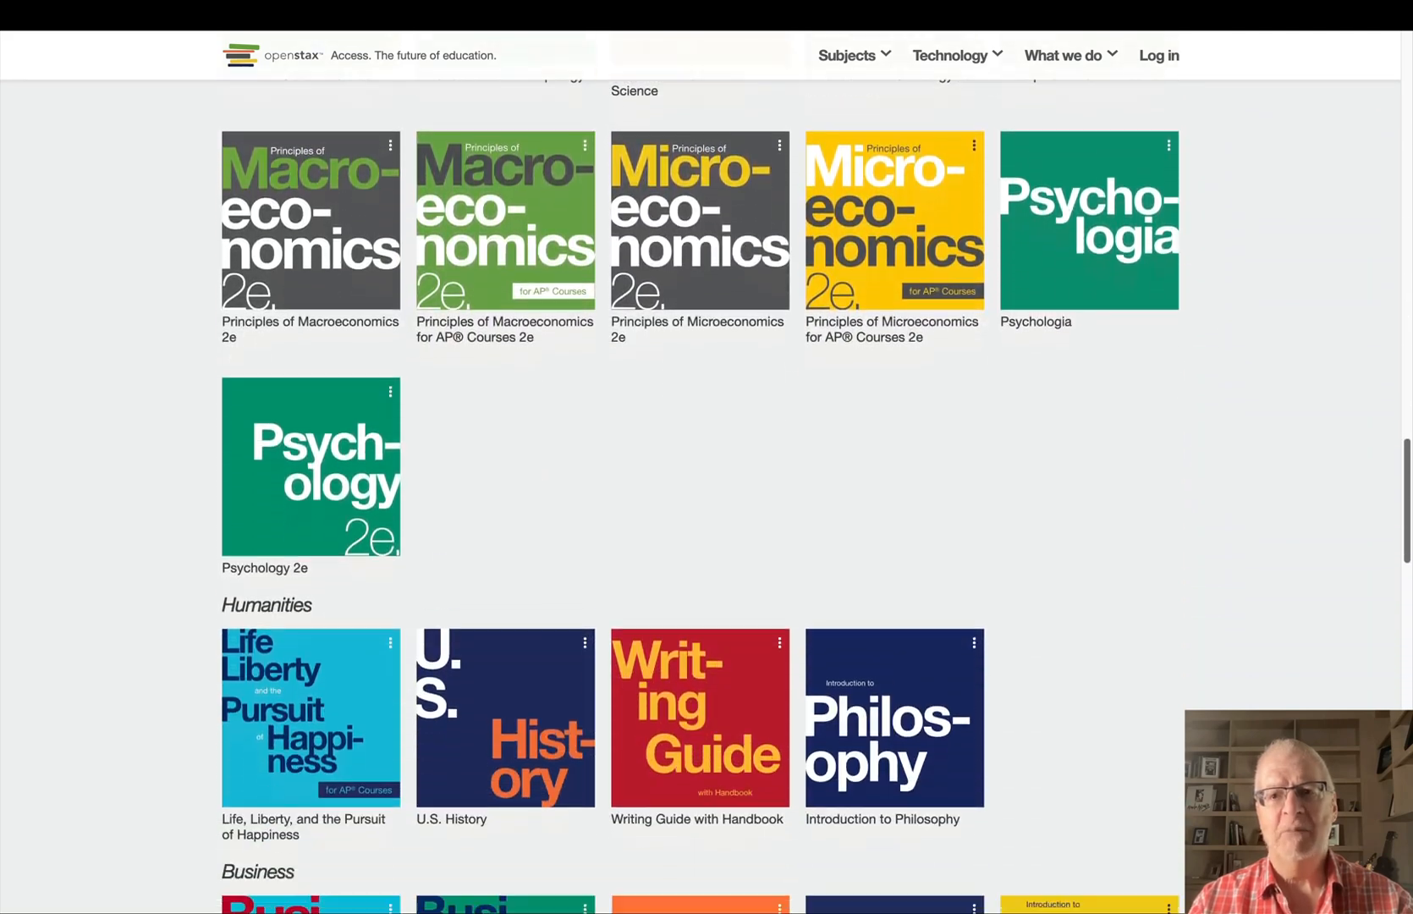
pyautogui.scroll(-10, 700, 474)
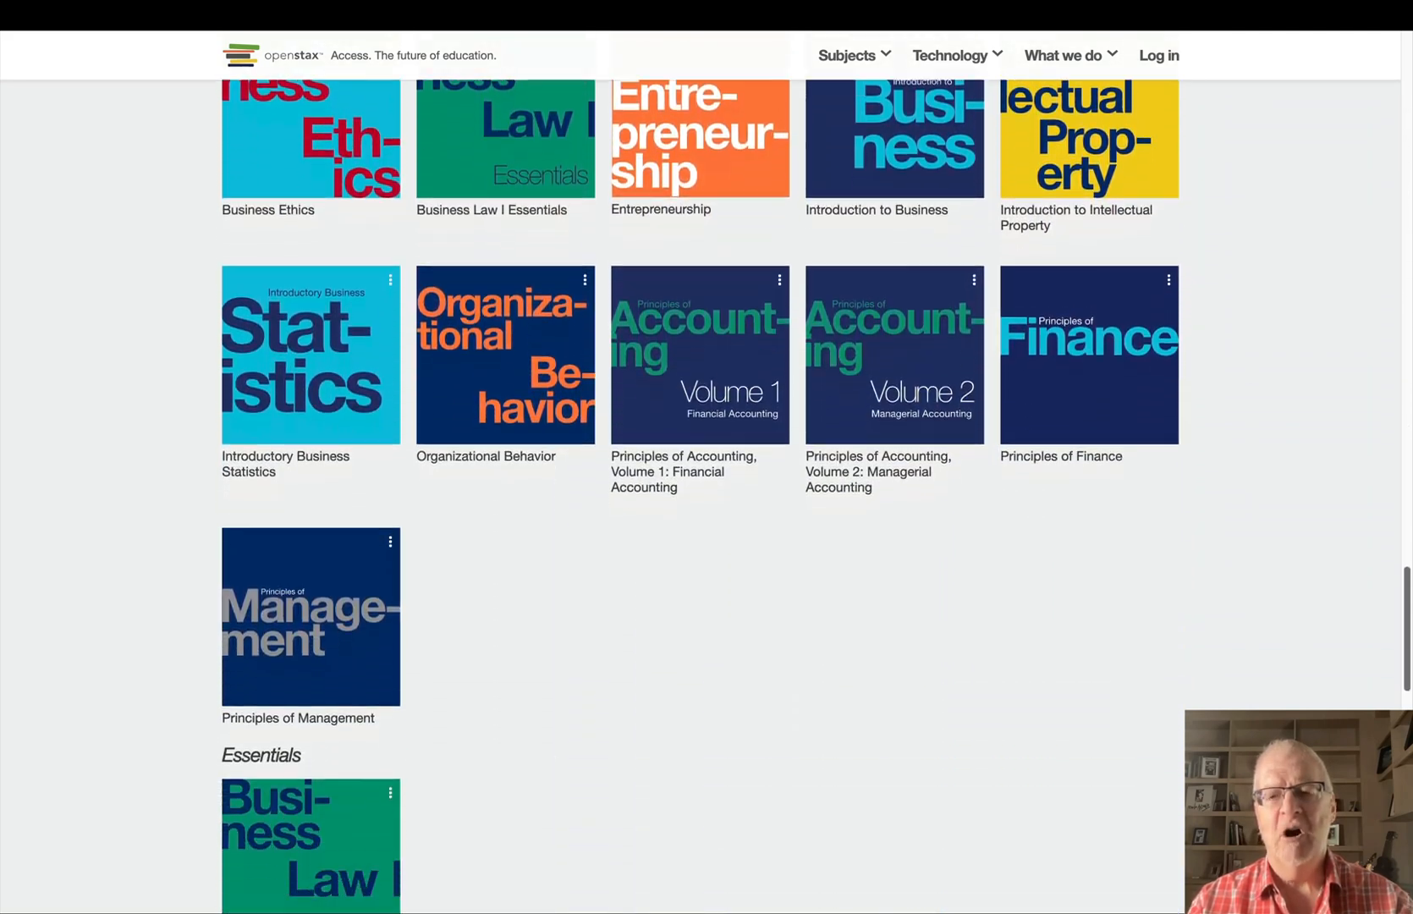
pyautogui.scroll(-10, 701, 474)
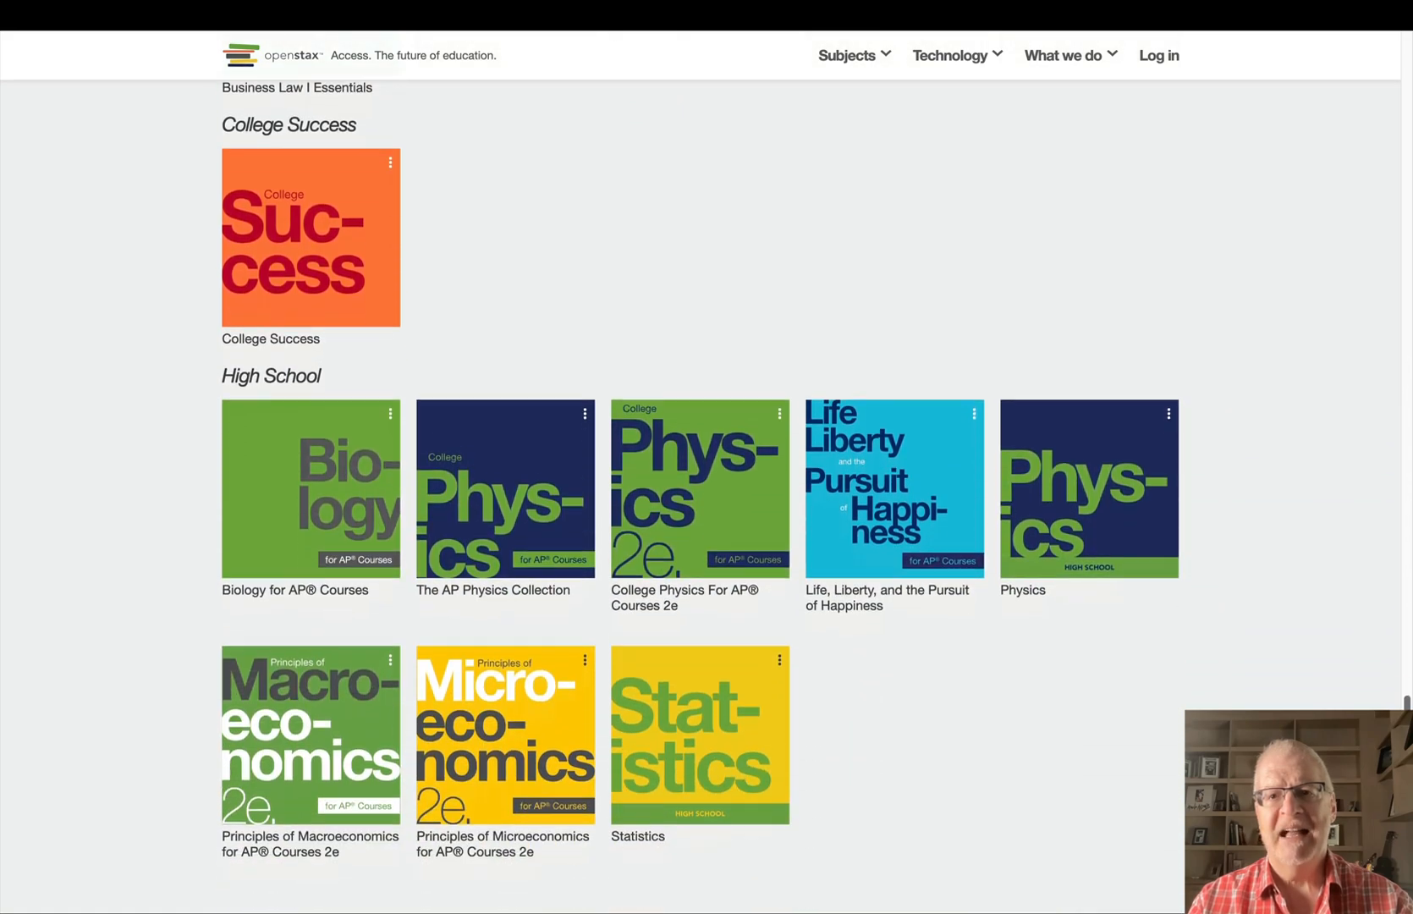
pyautogui.scroll(-4, 701, 474)
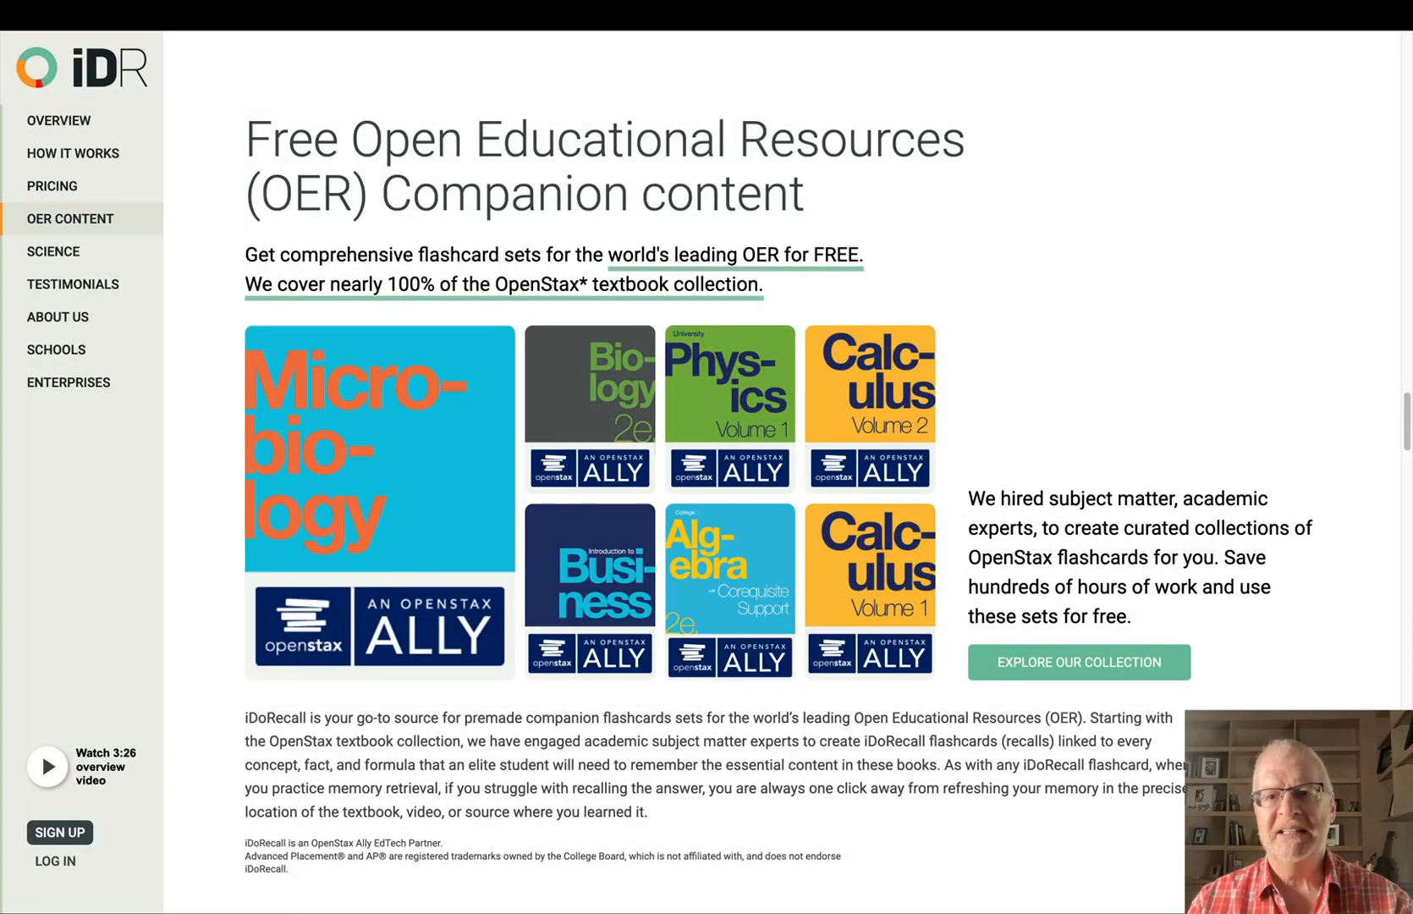
# Open iDoRecall's collection of OpenStax companion flashcards and look through the available textbook sets.
pyautogui.click(1147, 665)
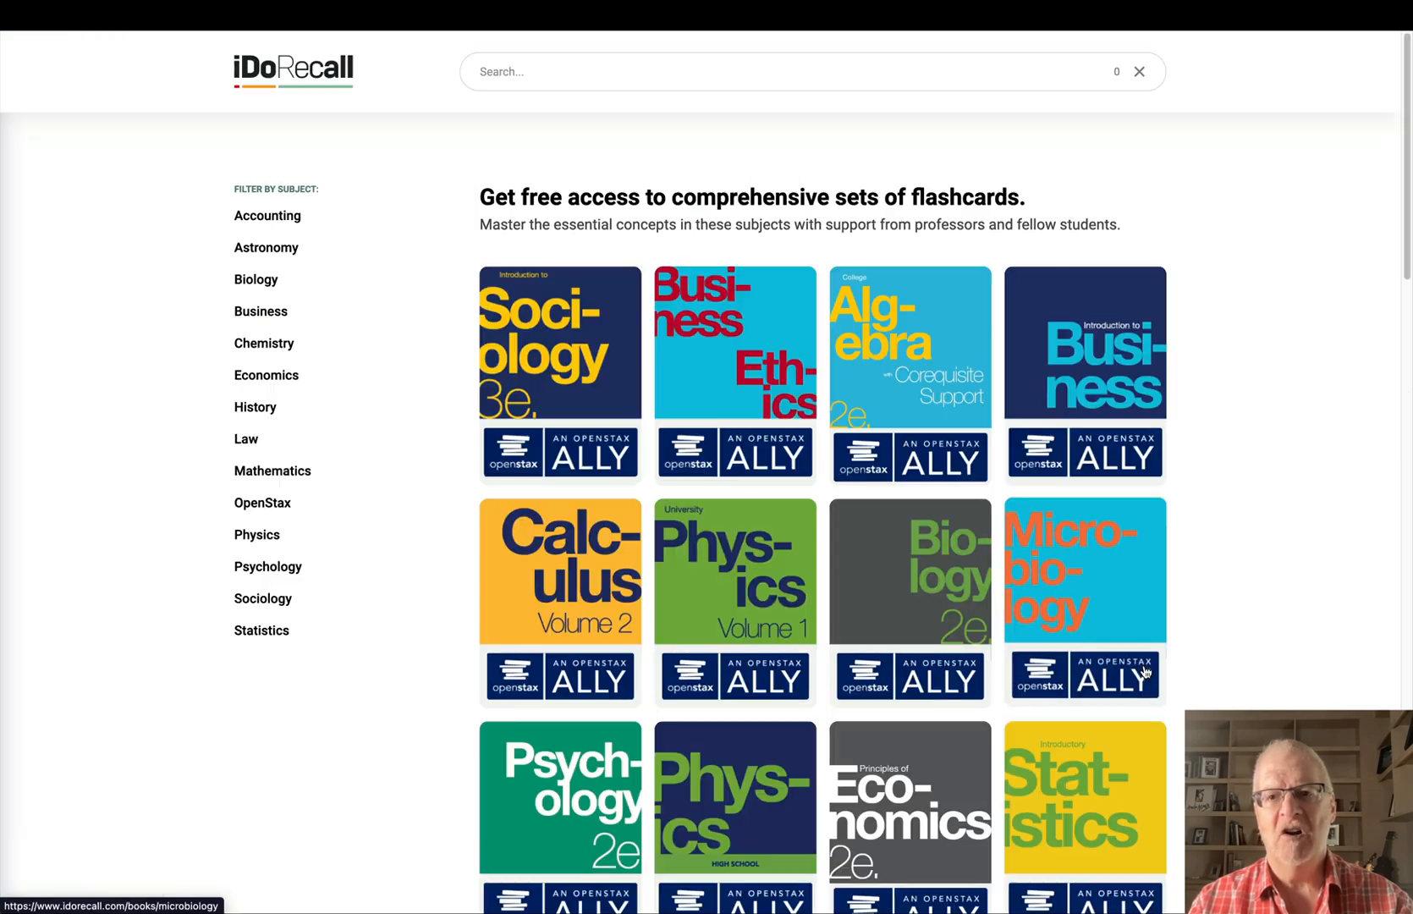
pyautogui.scroll(-5, 1144, 671)
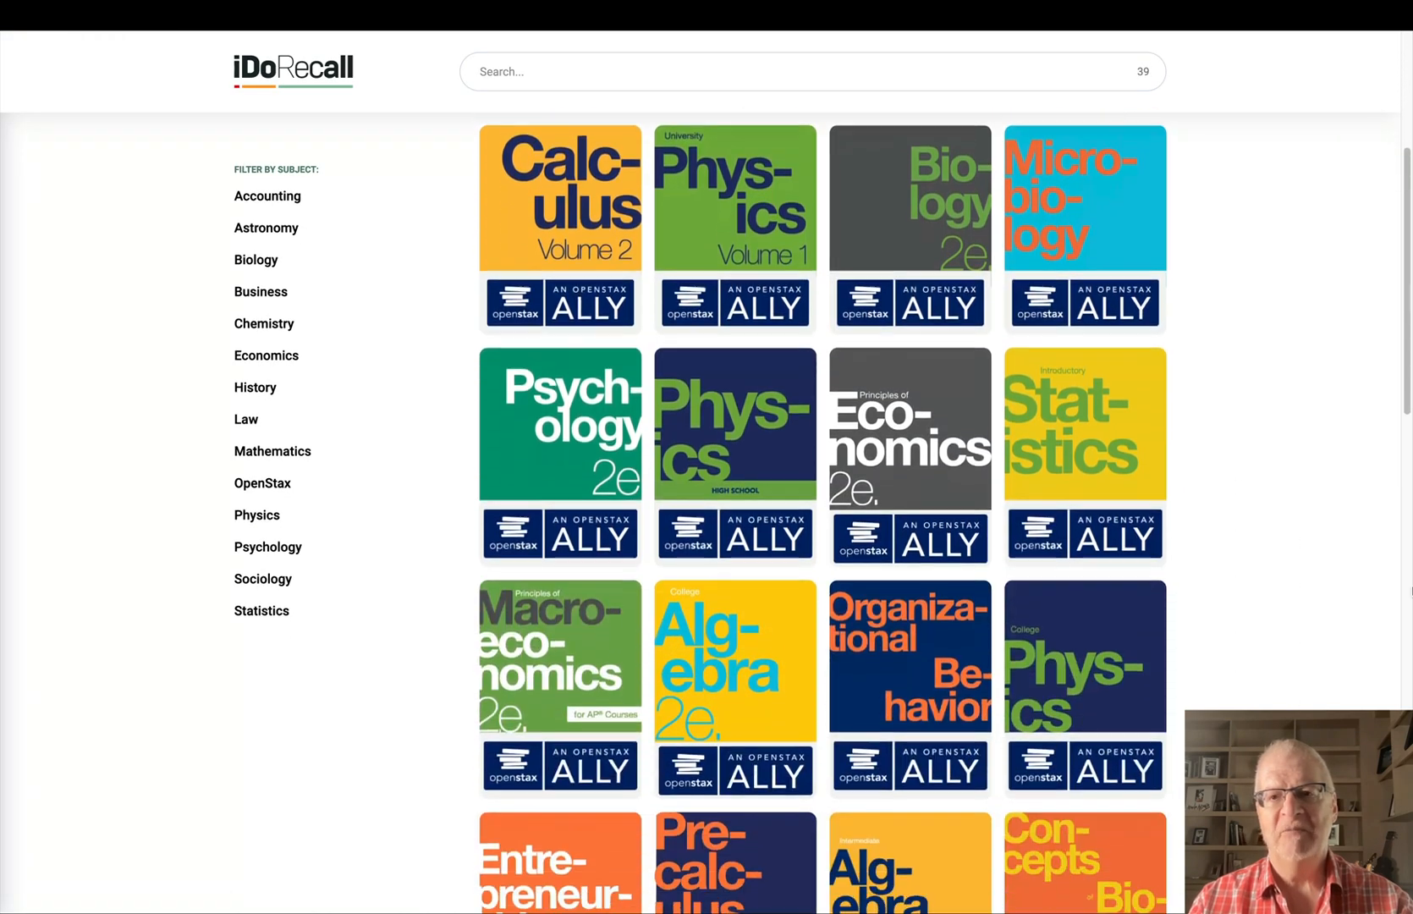
pyautogui.scroll(-15, 1411, 593)
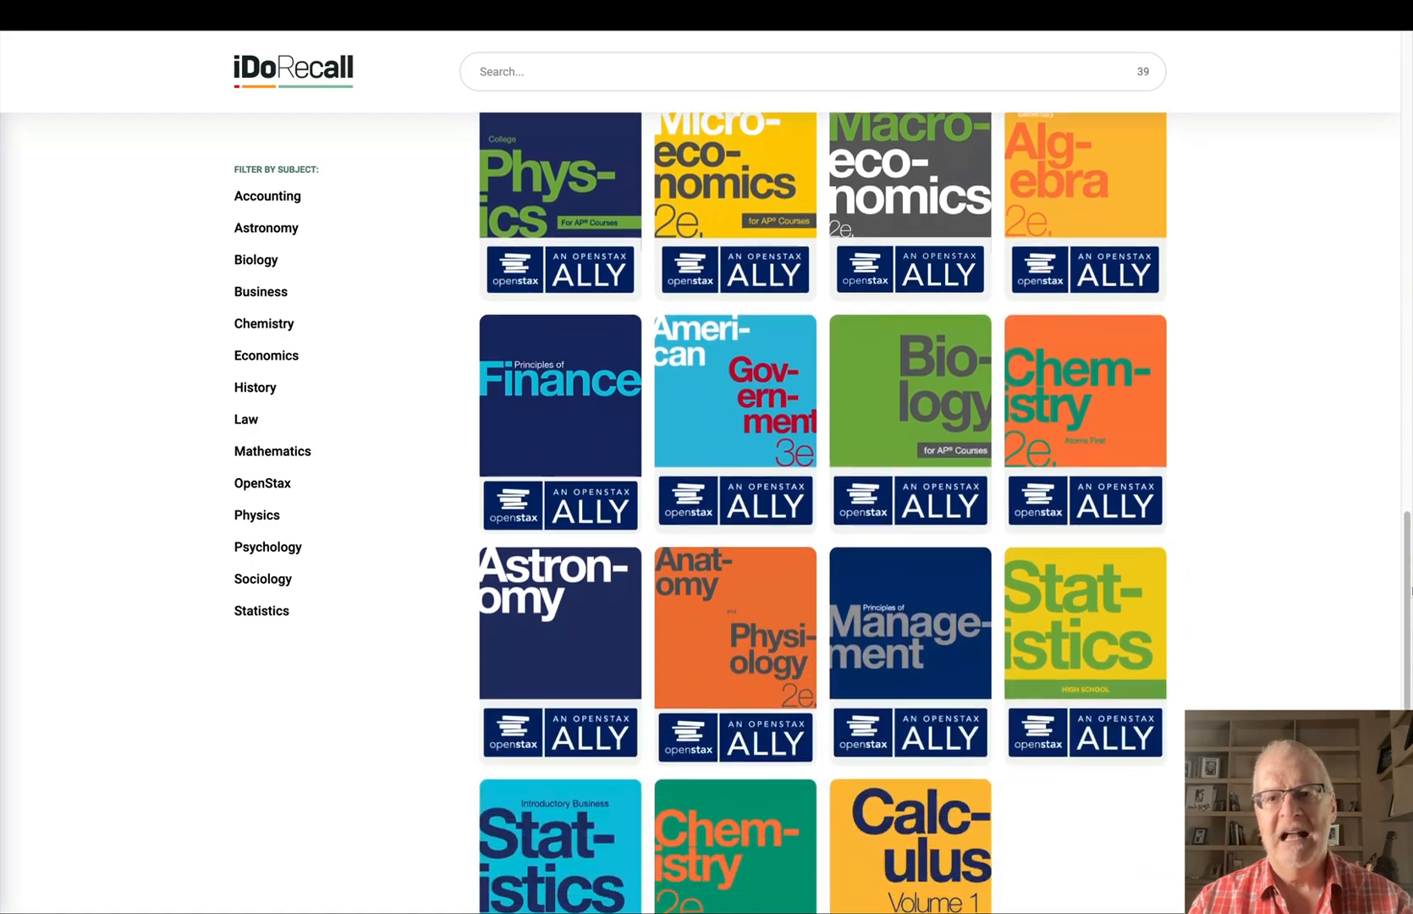
pyautogui.scroll(-5, 1410, 593)
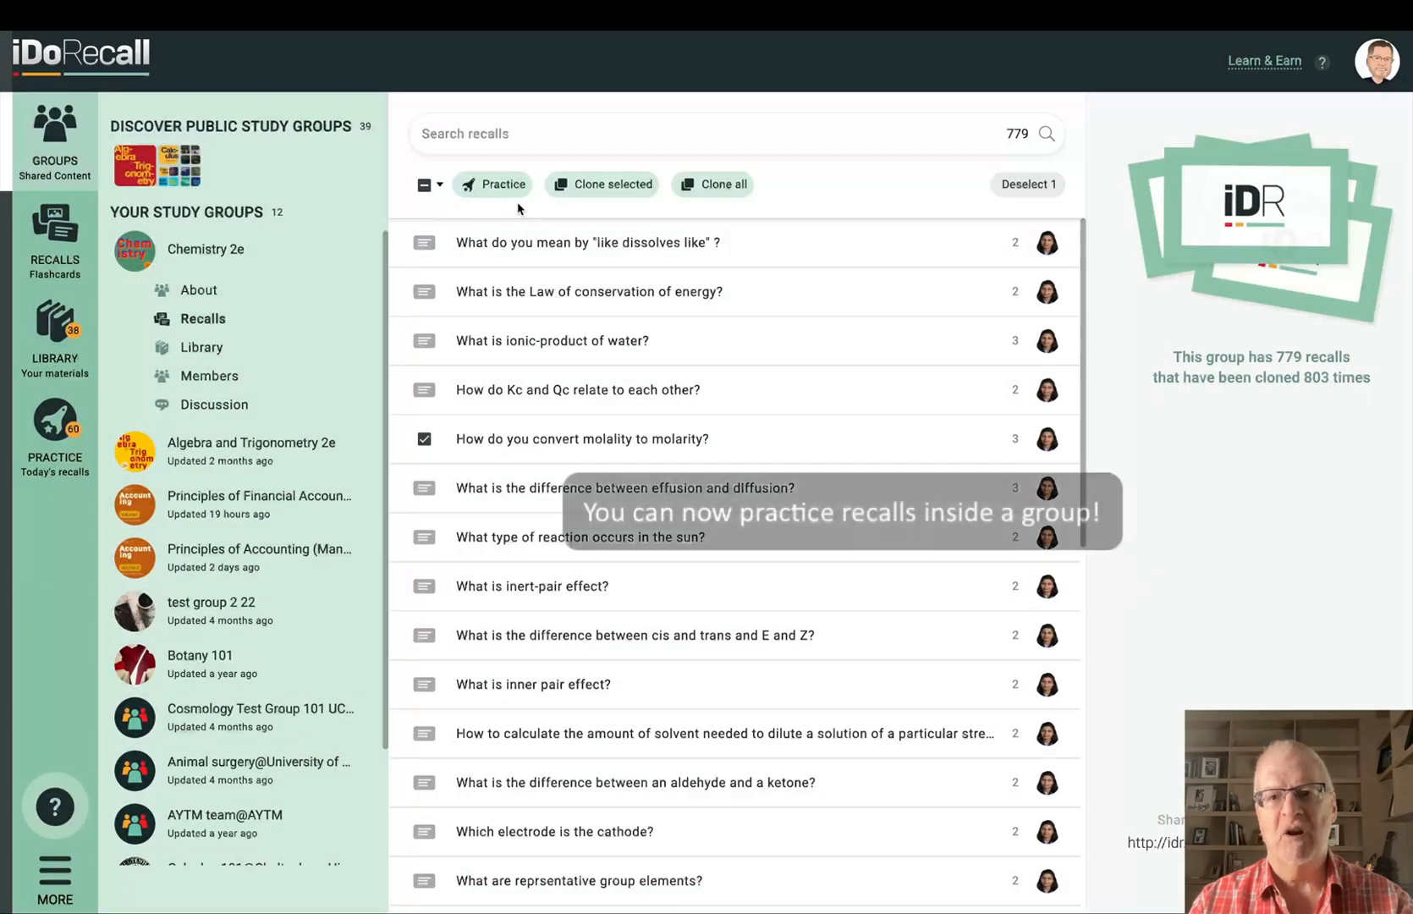
# Practice the selected molality-to-molarity recall inside the Chemistry 2e group, reveal its answer and open its source.
pyautogui.click(510, 193)
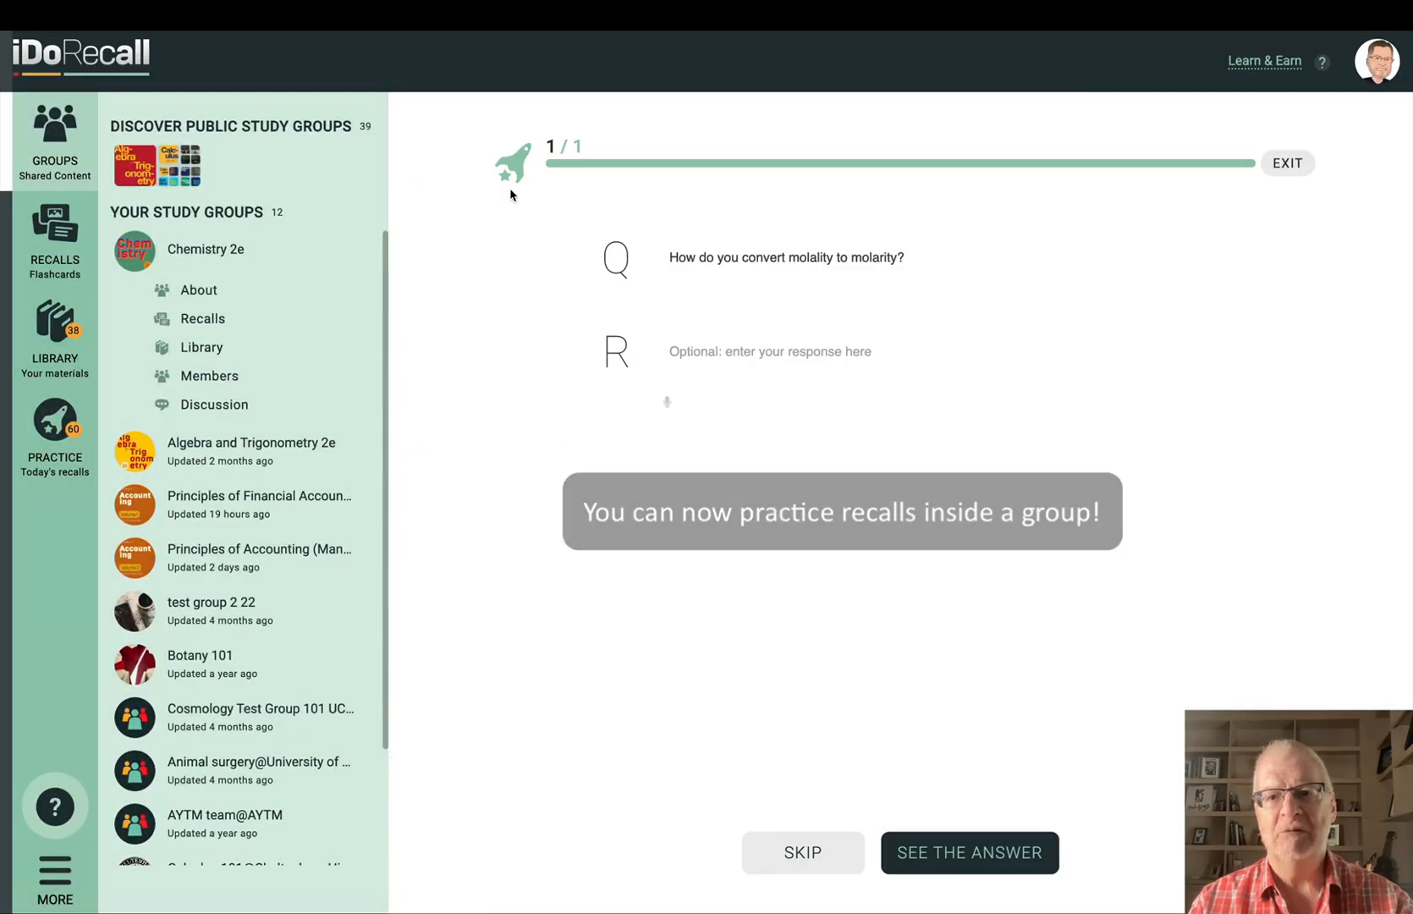
pyautogui.click(1038, 868)
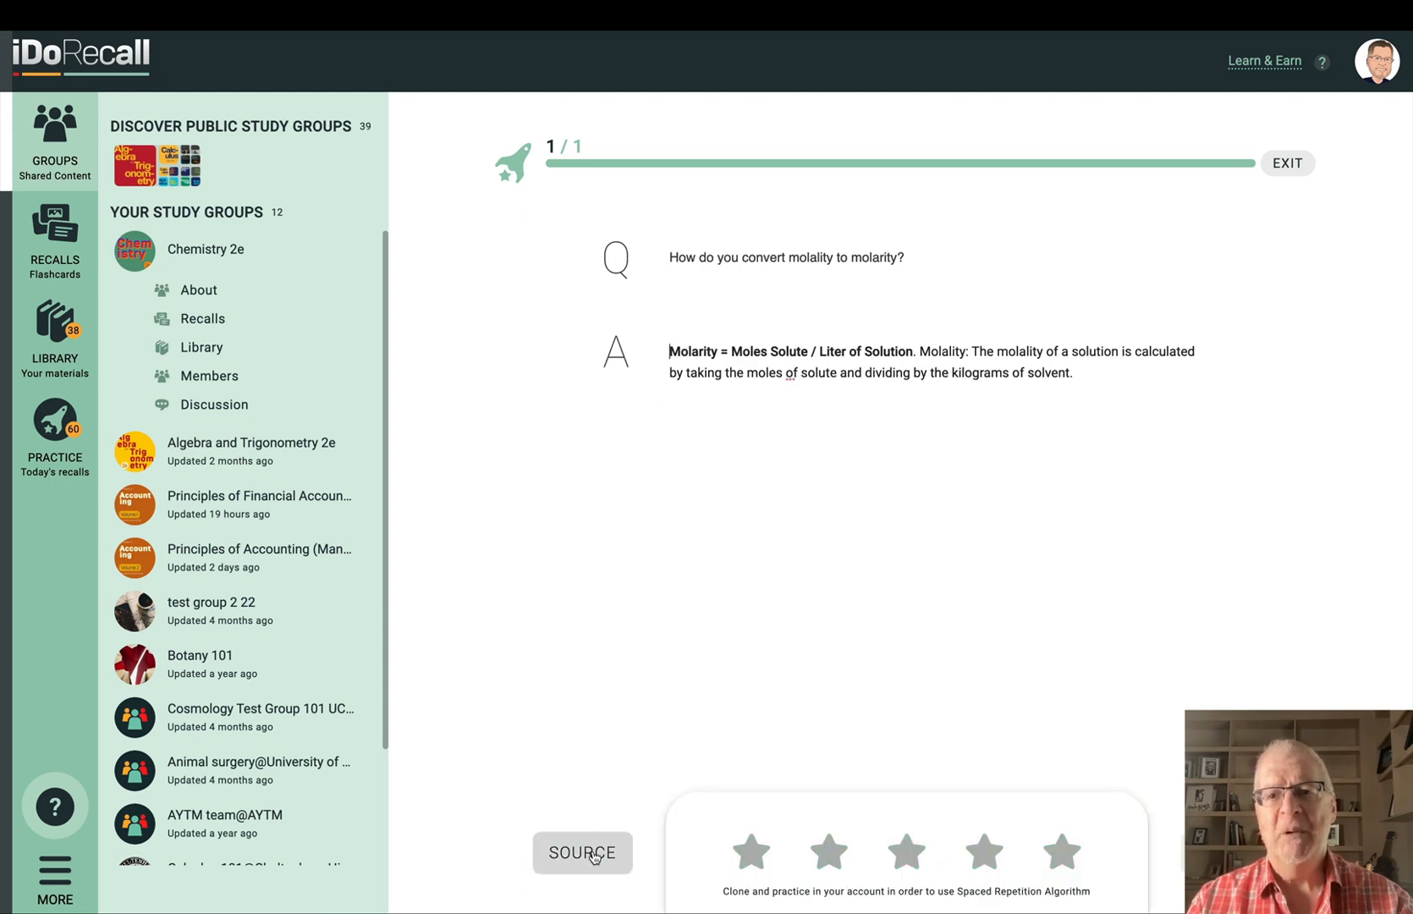
pyautogui.click(583, 852)
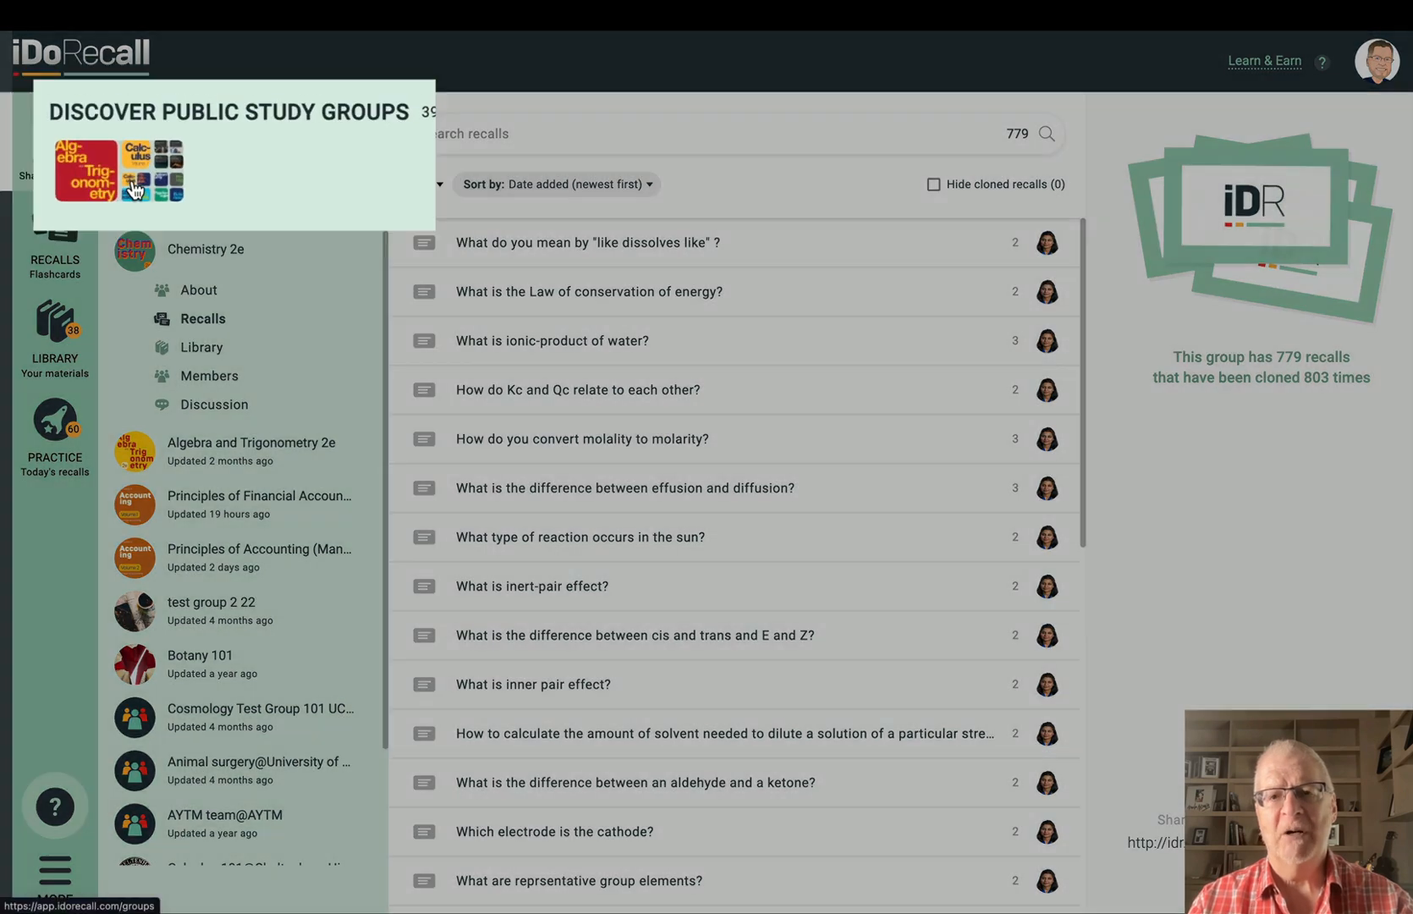
# Find the Chemistry 2e group among the public study groups, join it and view its invitation link.
pyautogui.click(167, 178)
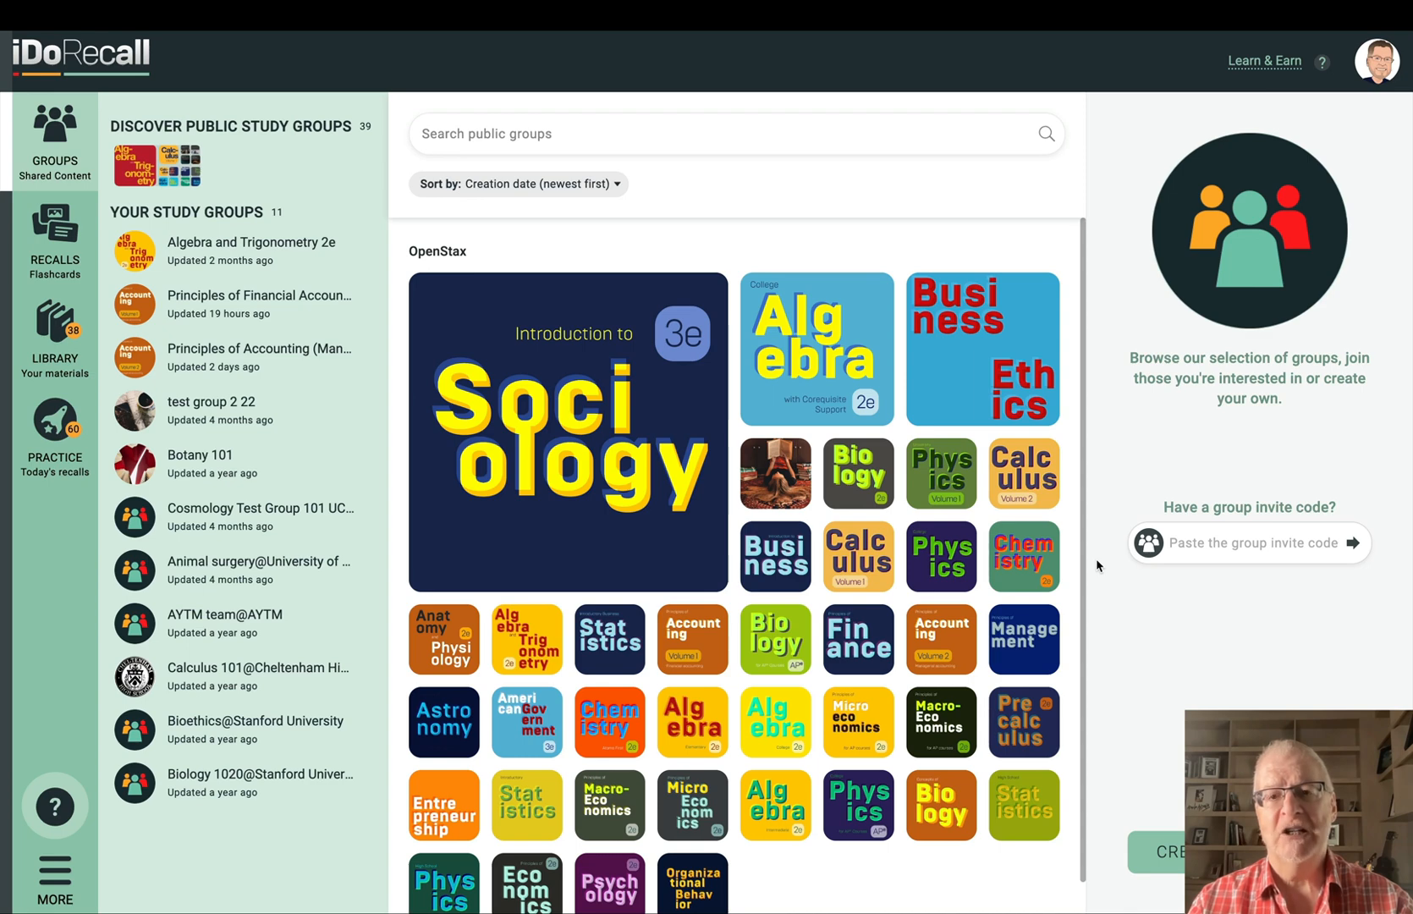
pyautogui.click(1041, 561)
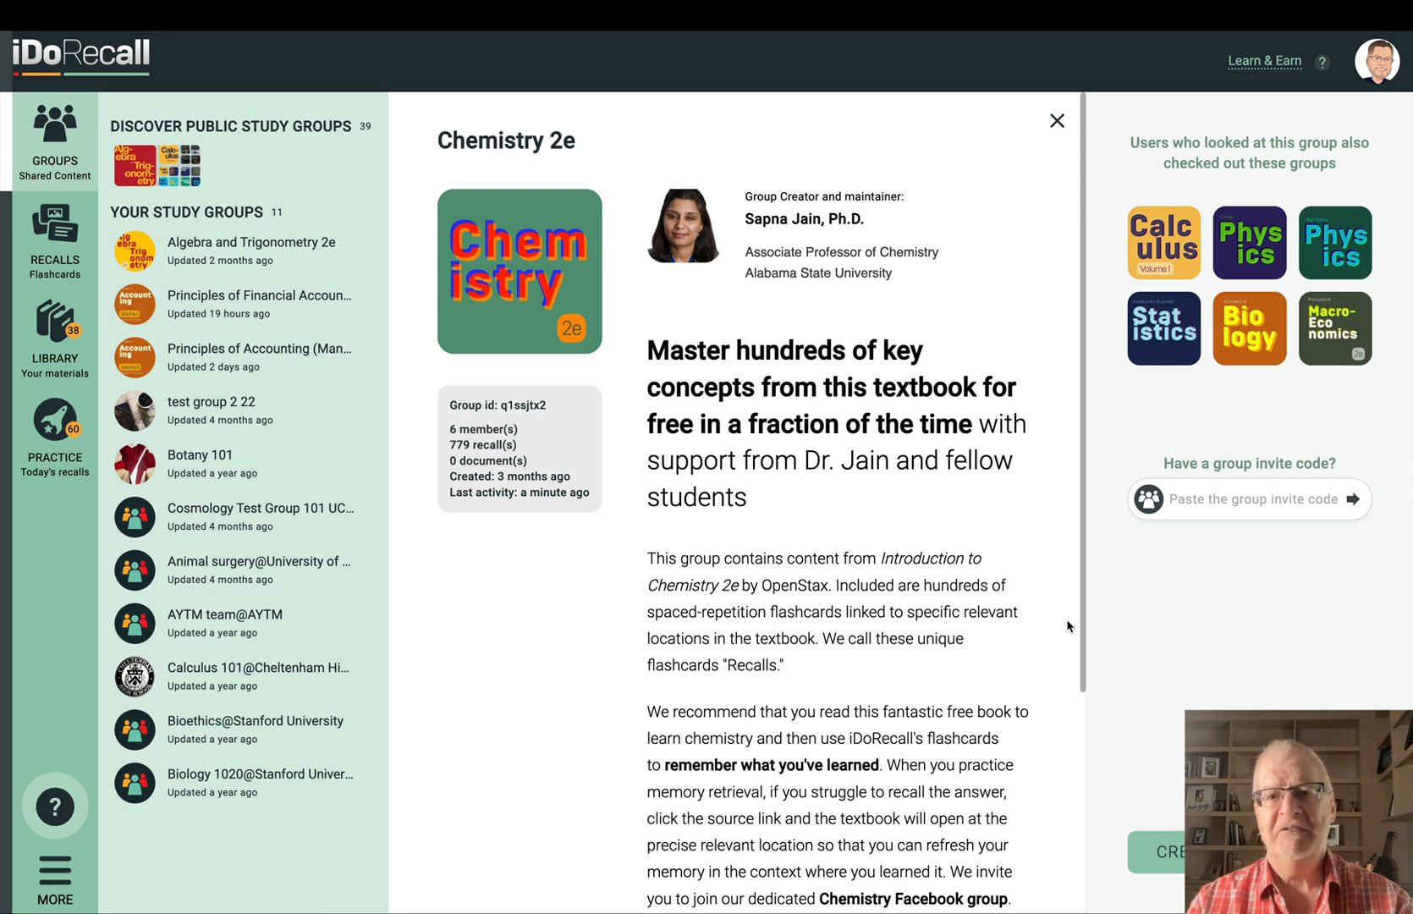
pyautogui.moveTo(1084, 639); pyautogui.dragTo(1067, 835)
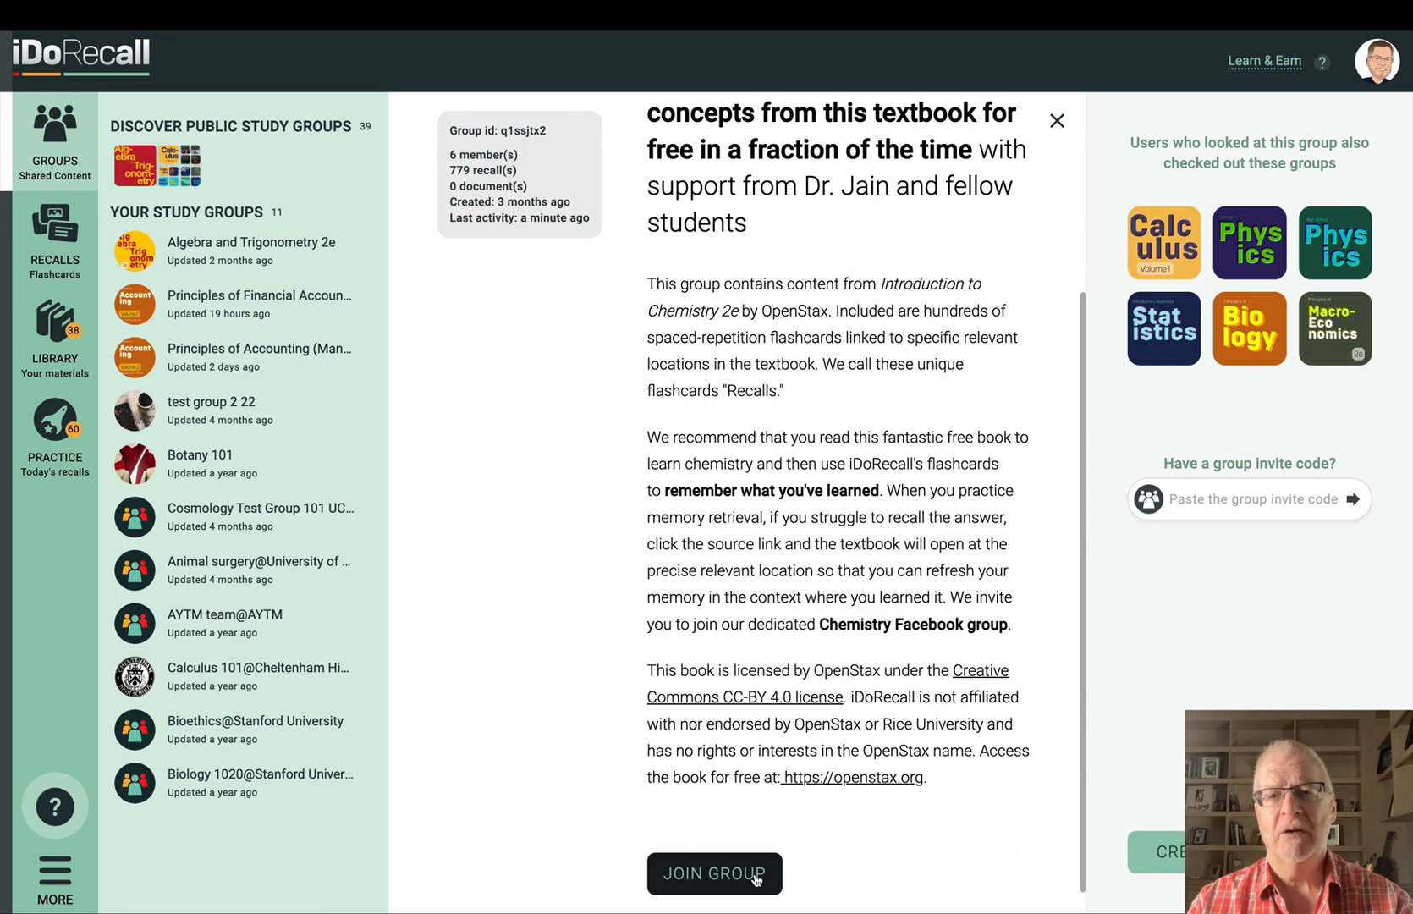
pyautogui.click(758, 880)
pyautogui.moveTo(1083, 716); pyautogui.dragTo(1093, 887)
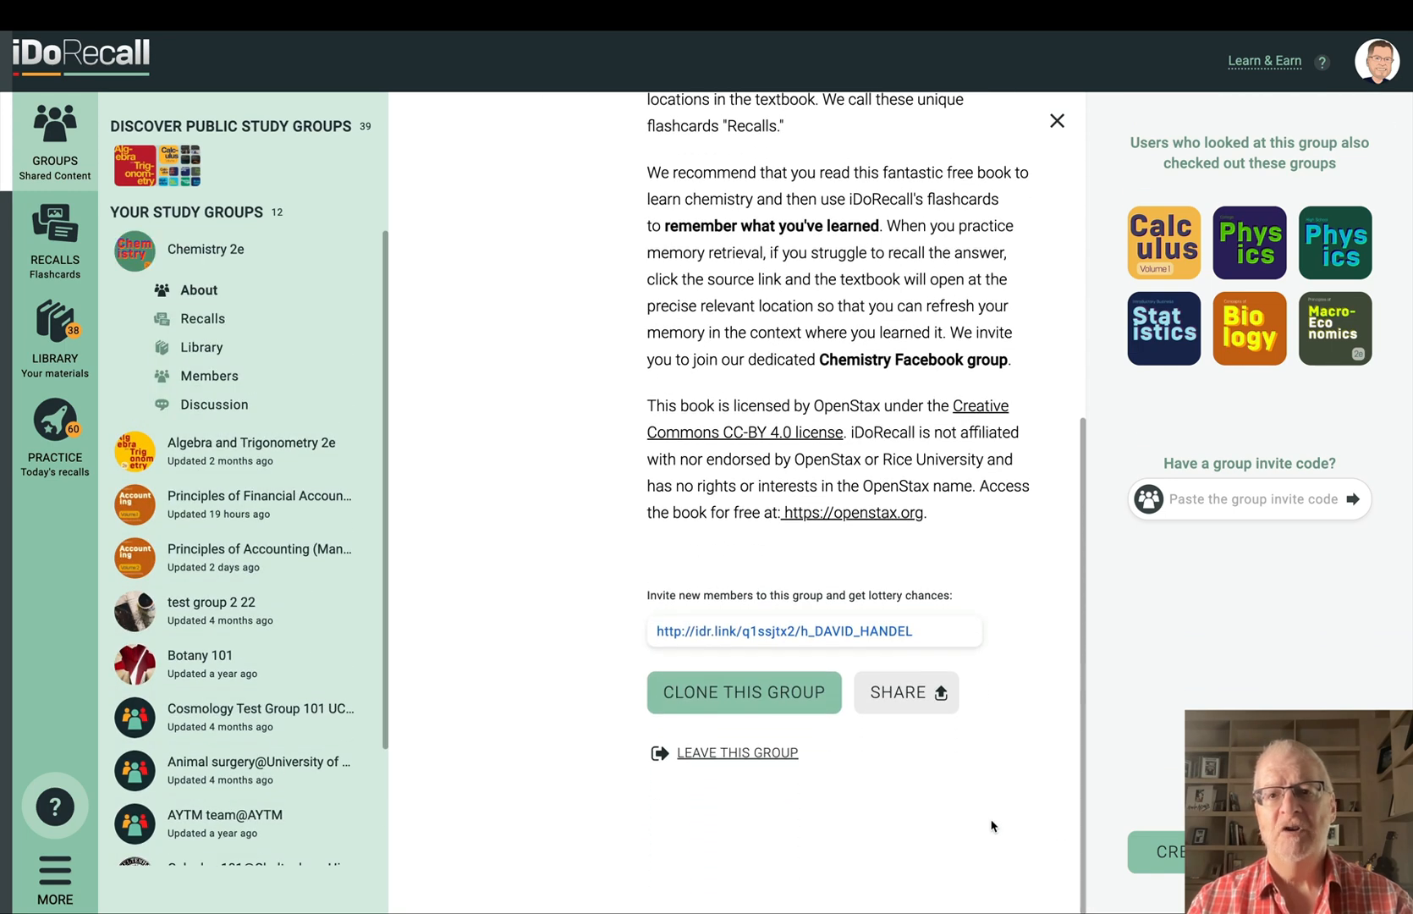
pyautogui.click(942, 633)
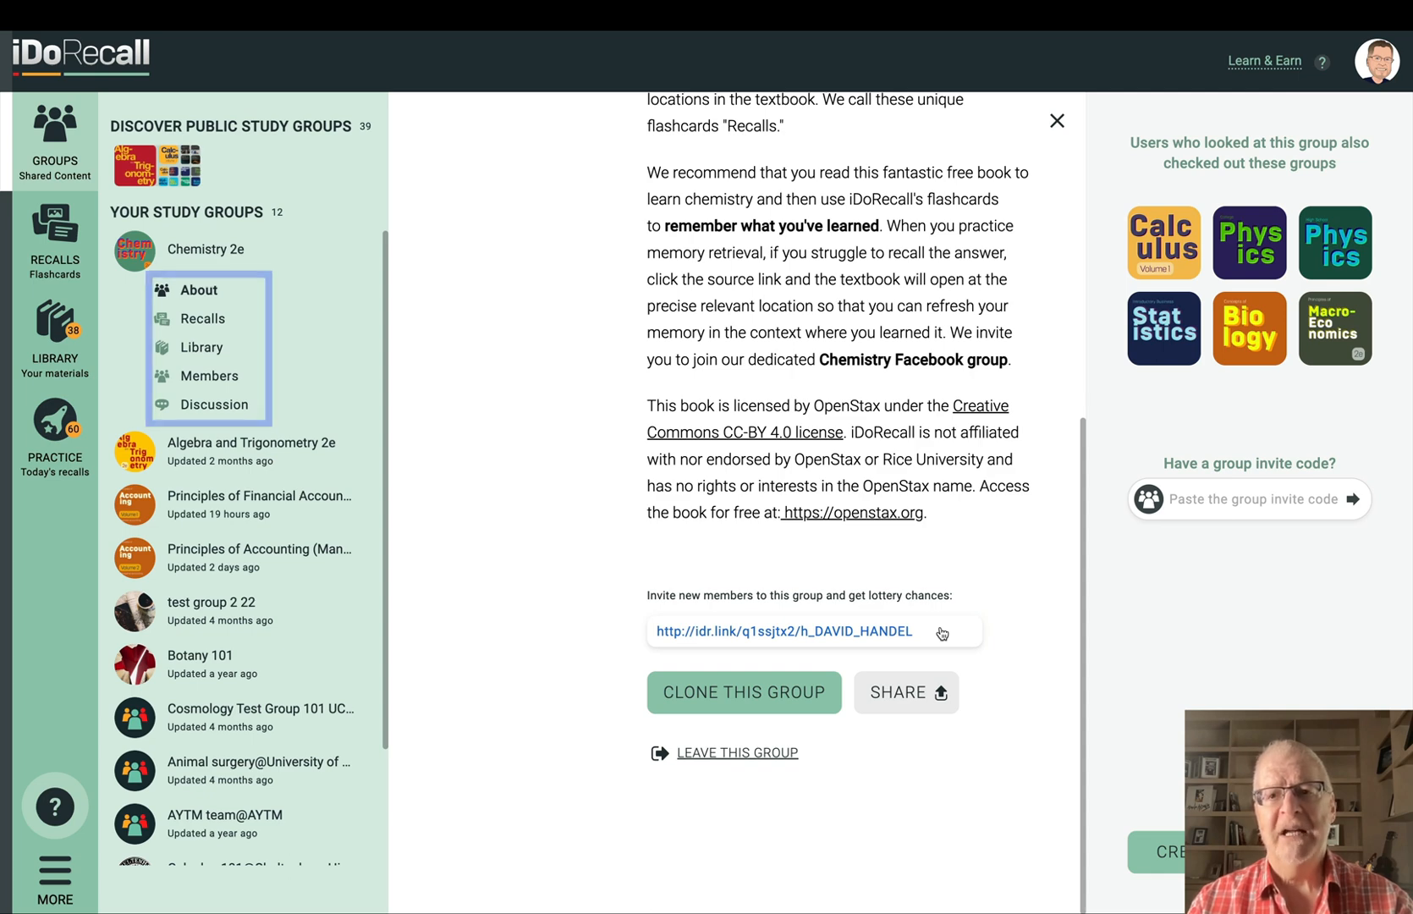
# View the Chemistry 2e discussion channels and inspect the "like dissolves like" recall together with its linked source PDF.
pyautogui.click(242, 412)
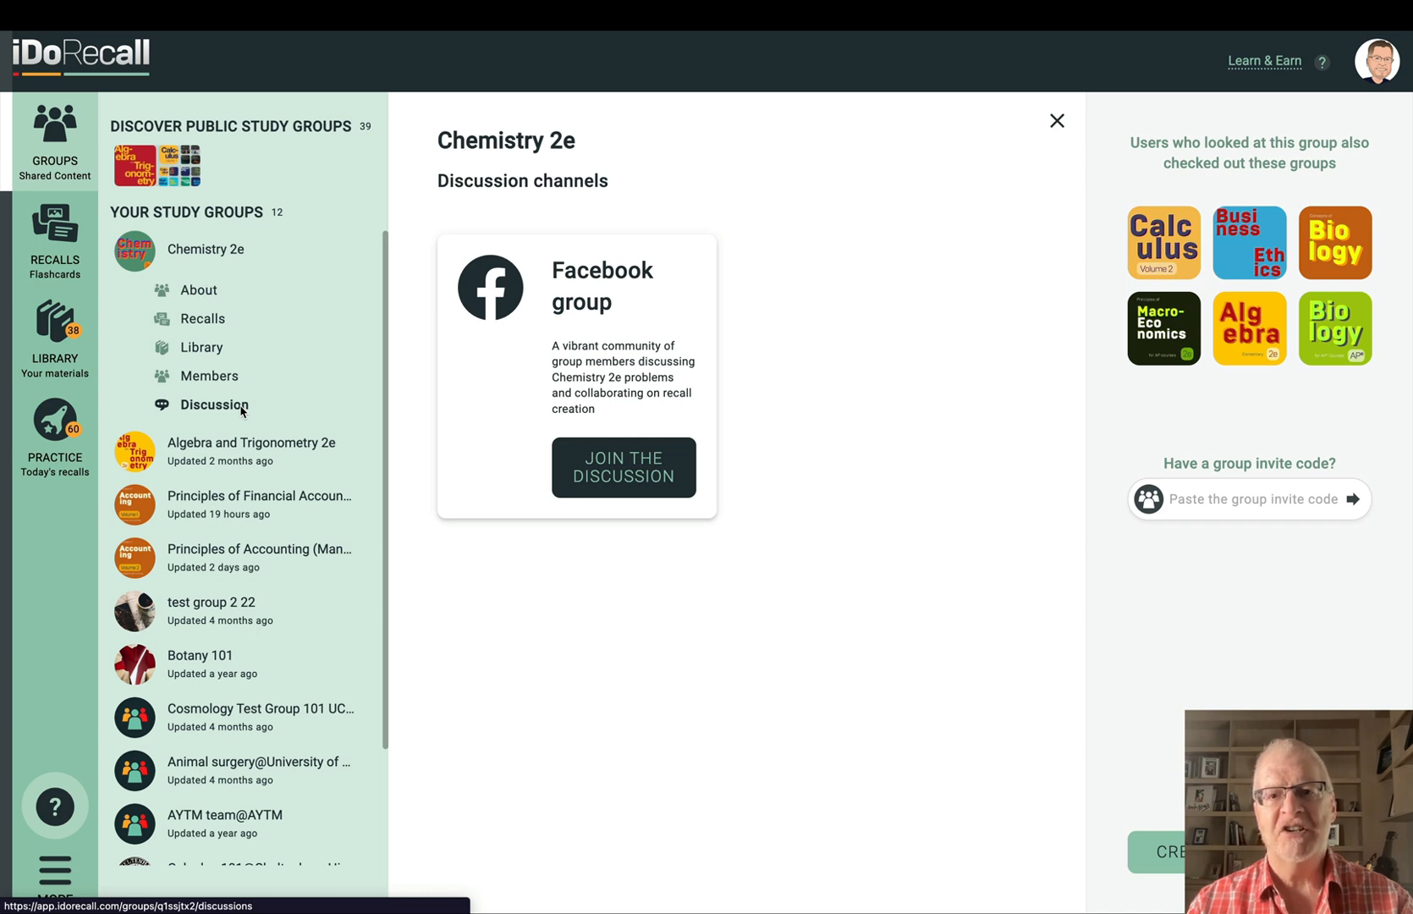
pyautogui.click(241, 323)
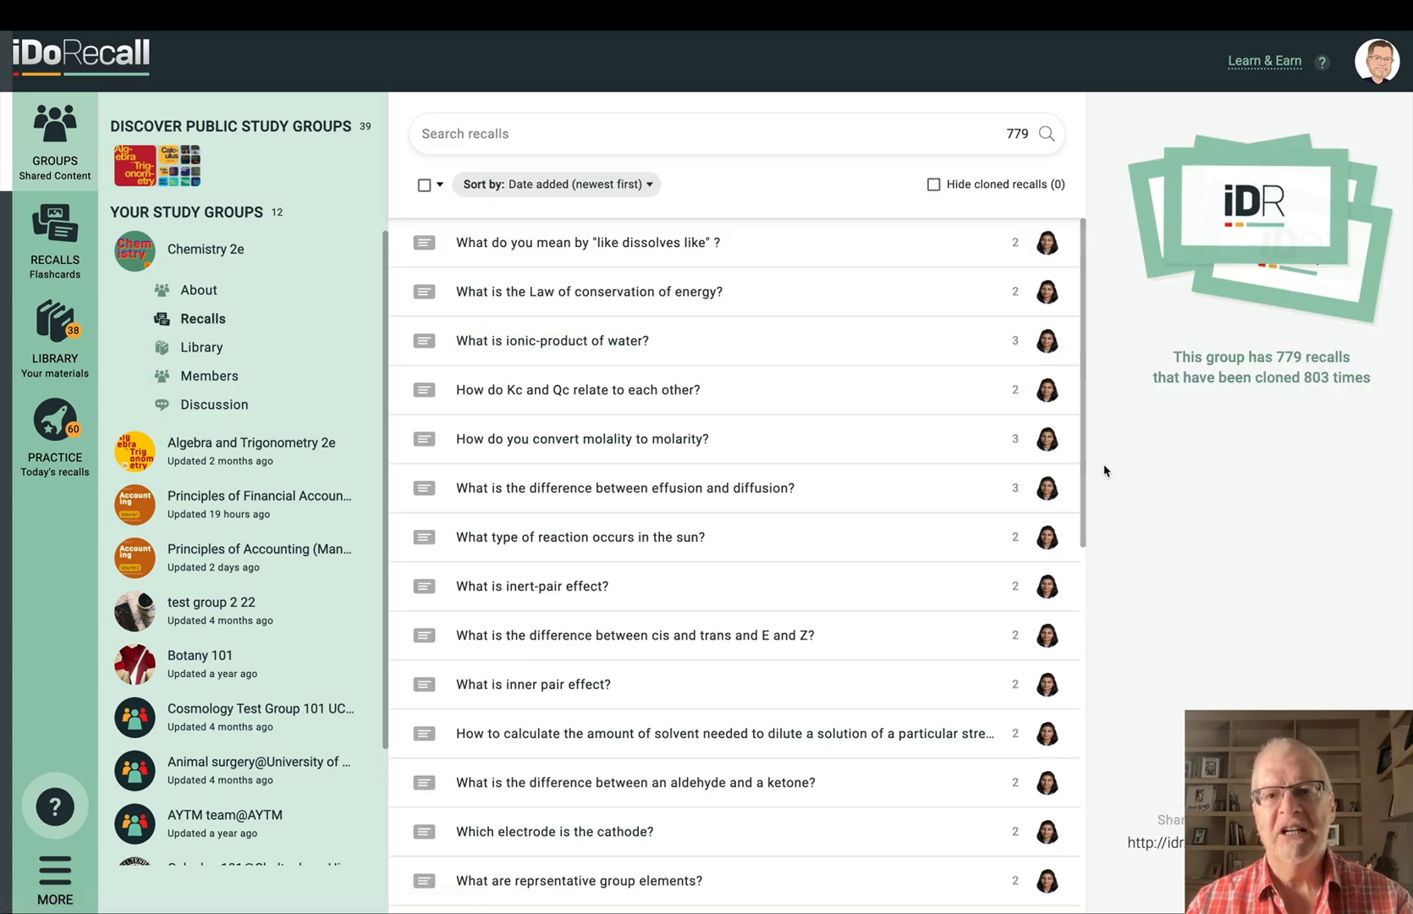
pyautogui.click(846, 251)
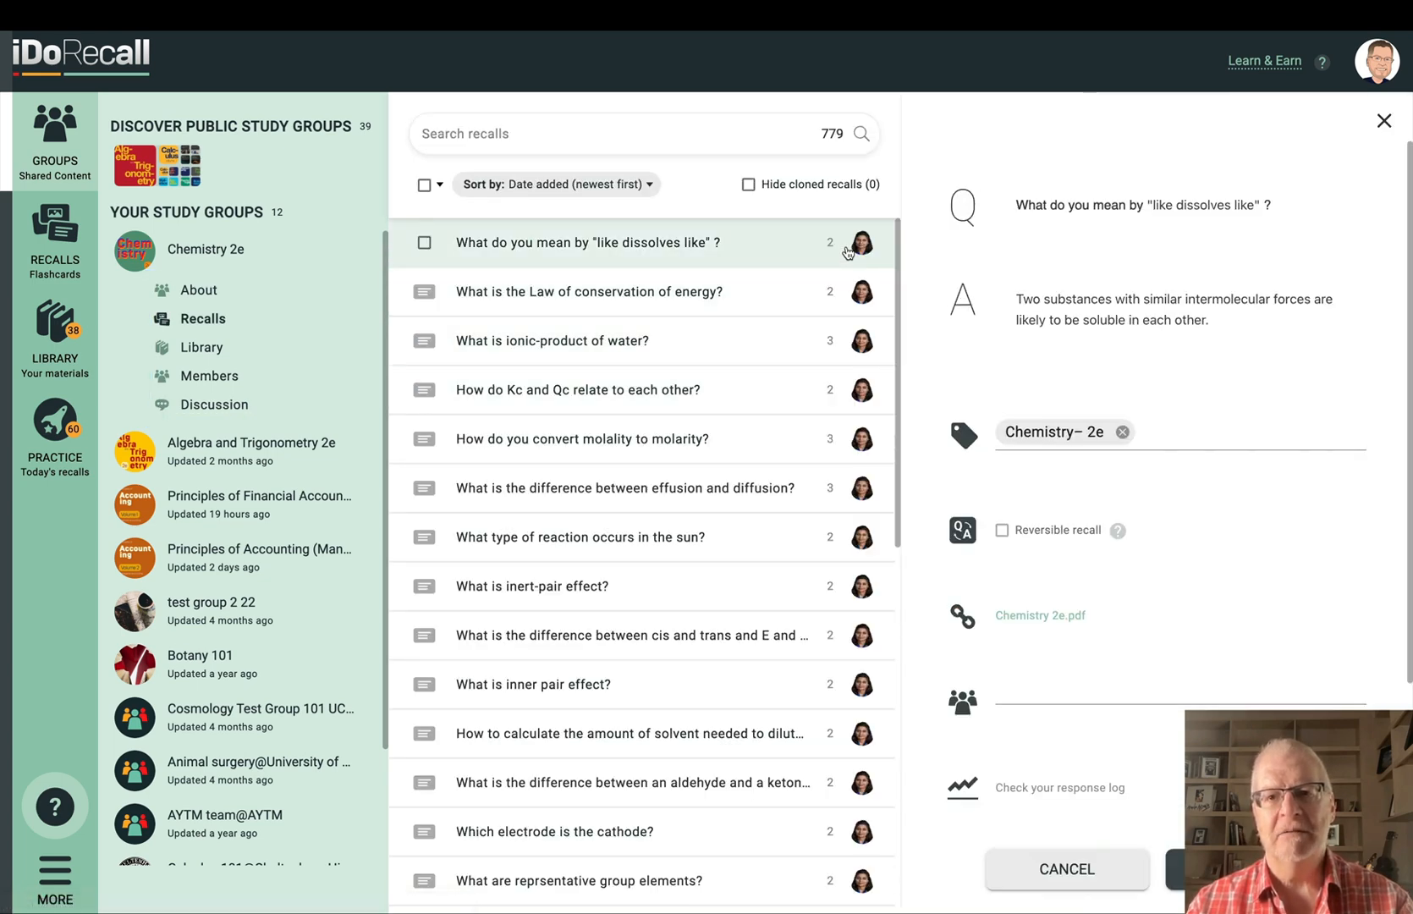
pyautogui.click(1081, 619)
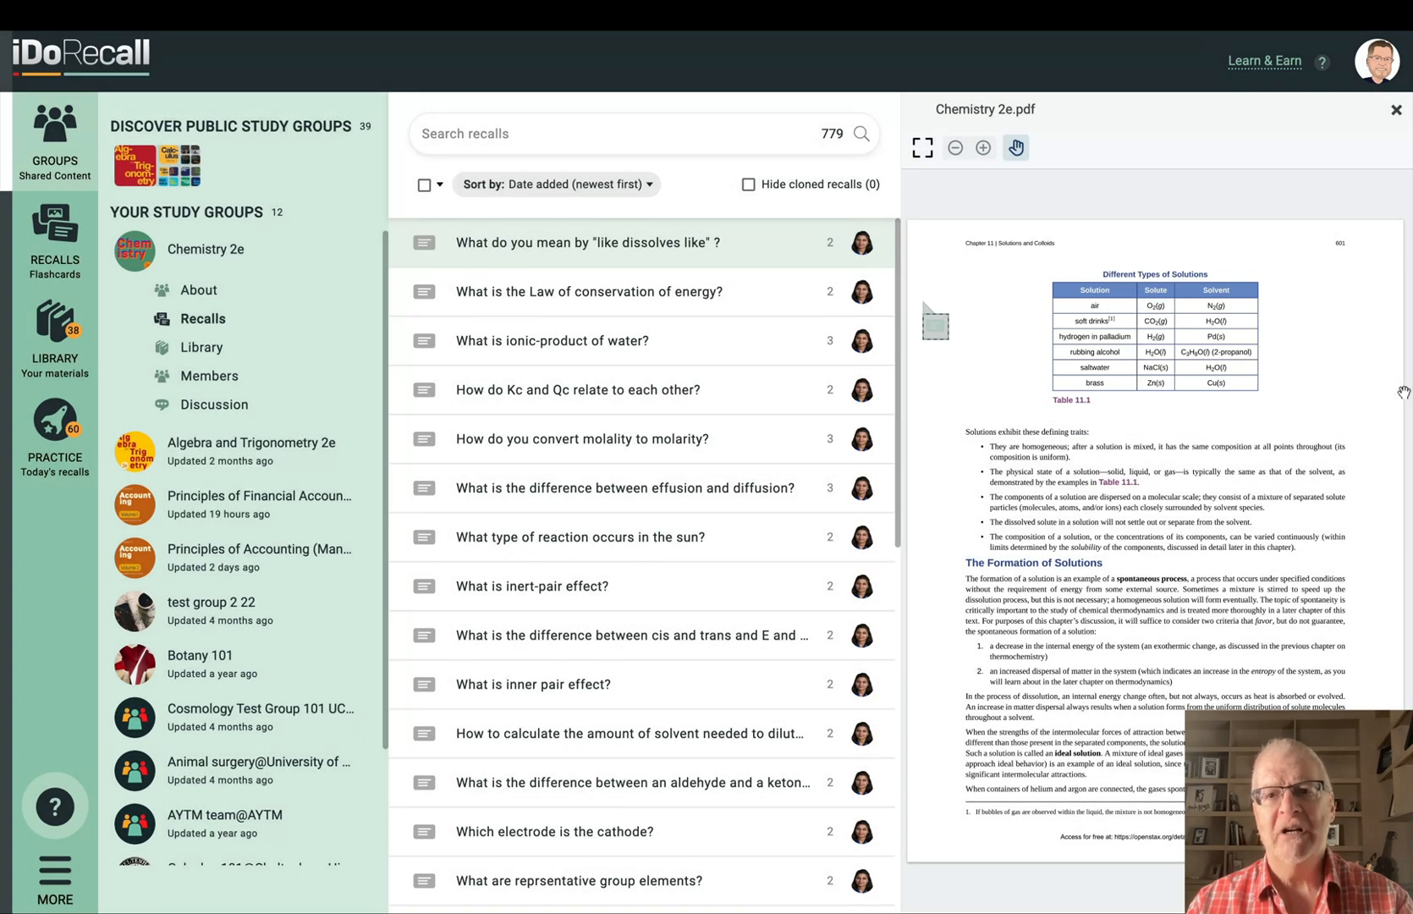
pyautogui.click(1396, 110)
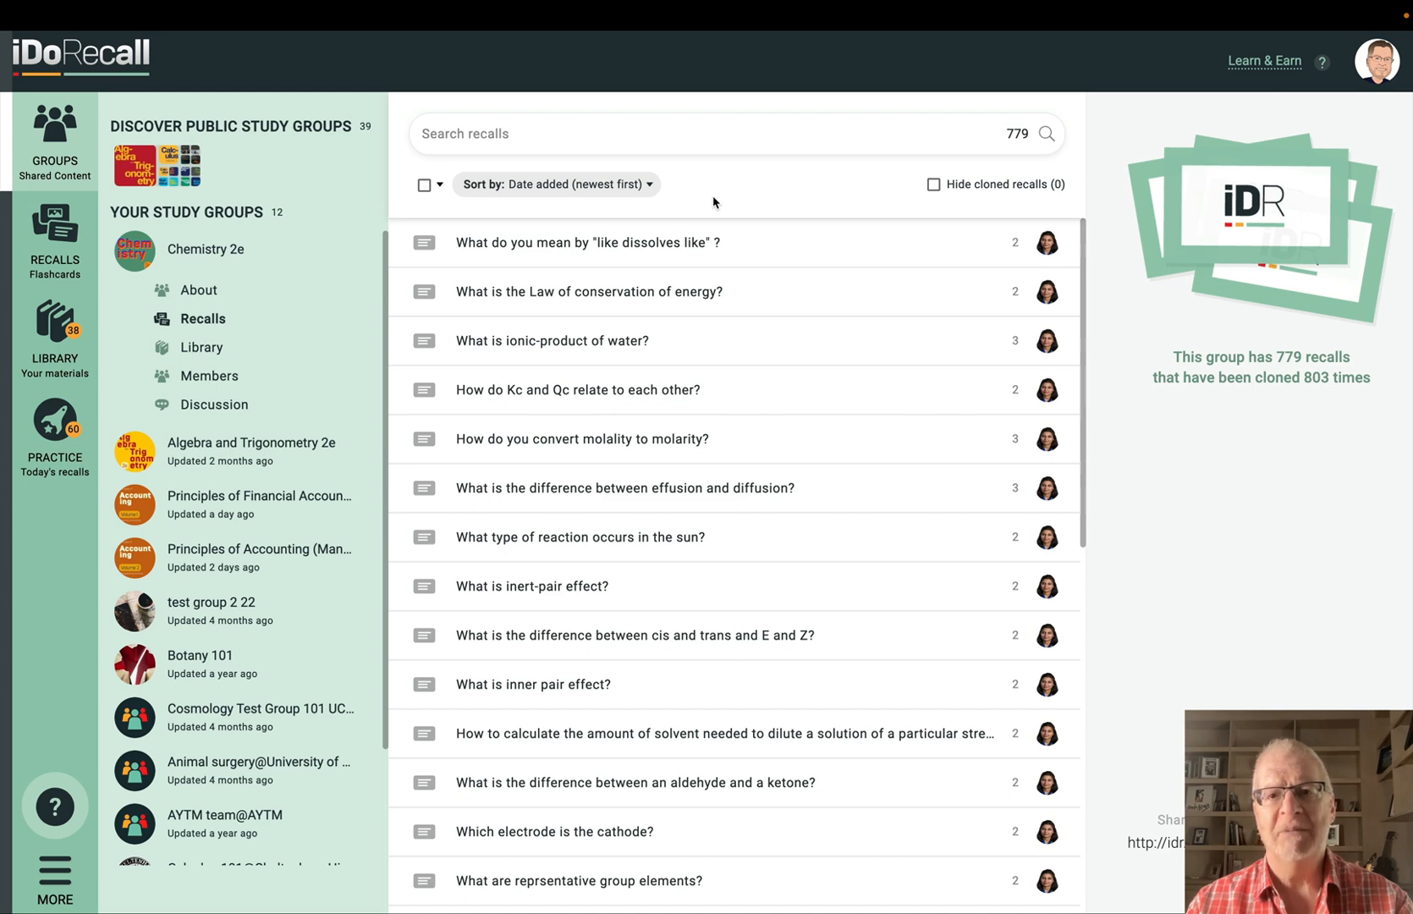
# Select the "like dissolves like", conservation of energy, Kc and Qc, and molality-to-molarity recalls, and clone all of the group's recalls.
pyautogui.click(424, 243)
pyautogui.click(424, 292)
pyautogui.click(422, 392)
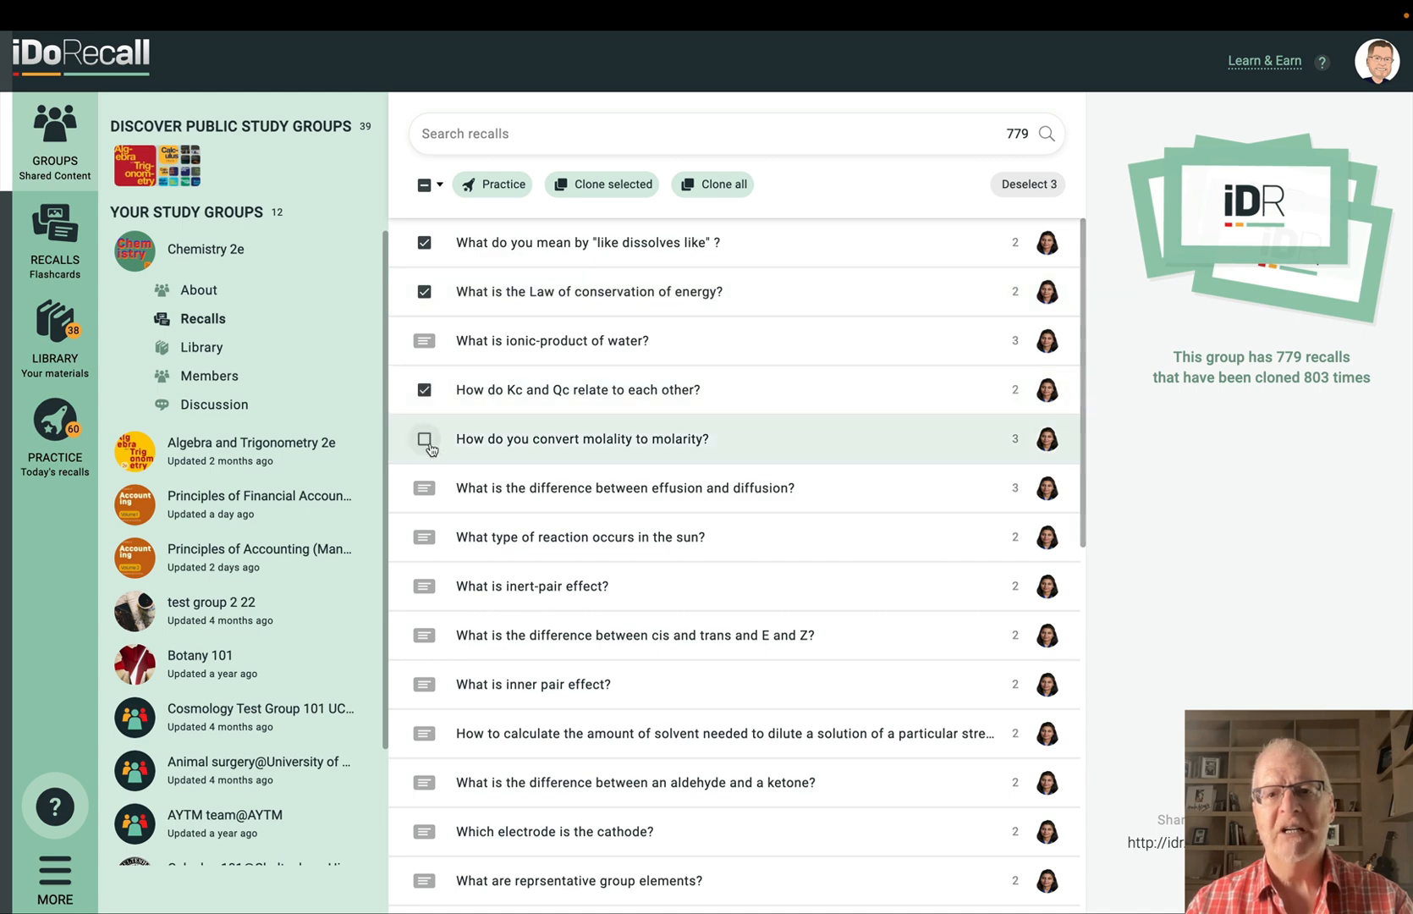
pyautogui.click(424, 489)
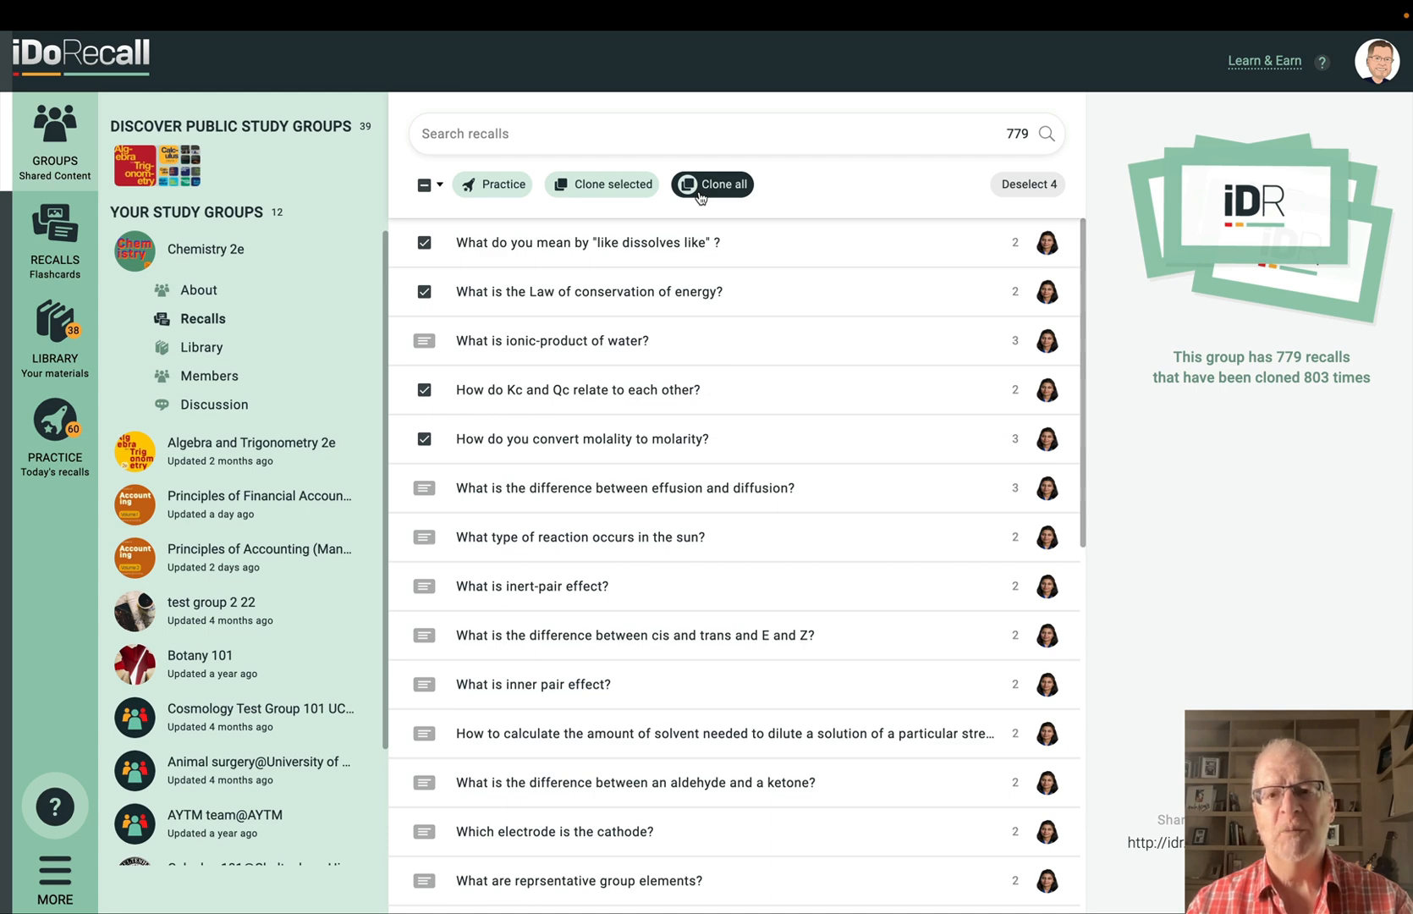
pyautogui.click(701, 185)
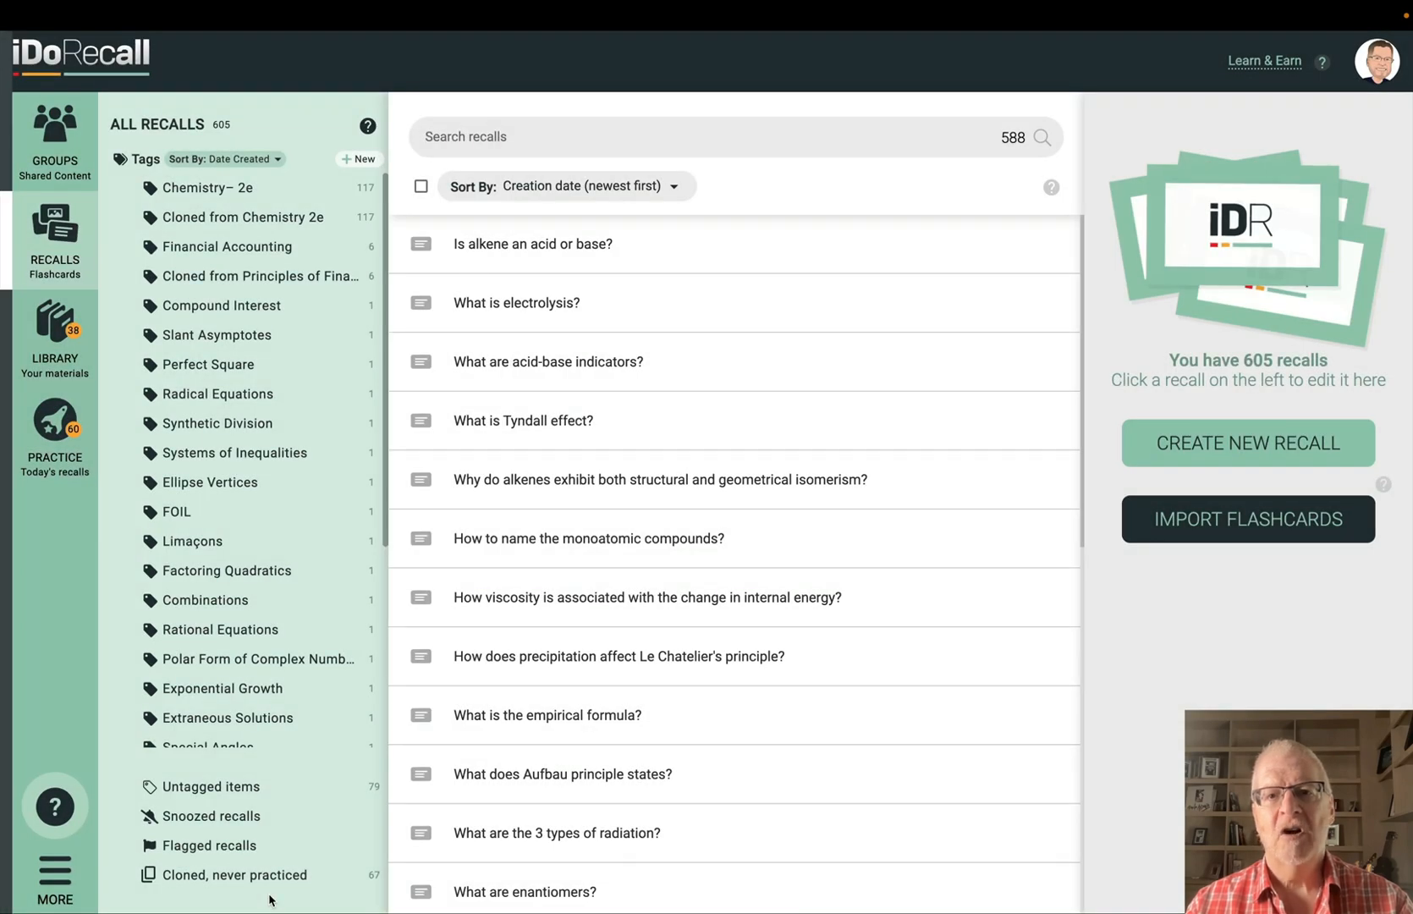
# Filter the personal recalls to those cloned but never practiced and sort them by creation date, oldest first.
pyautogui.click(269, 884)
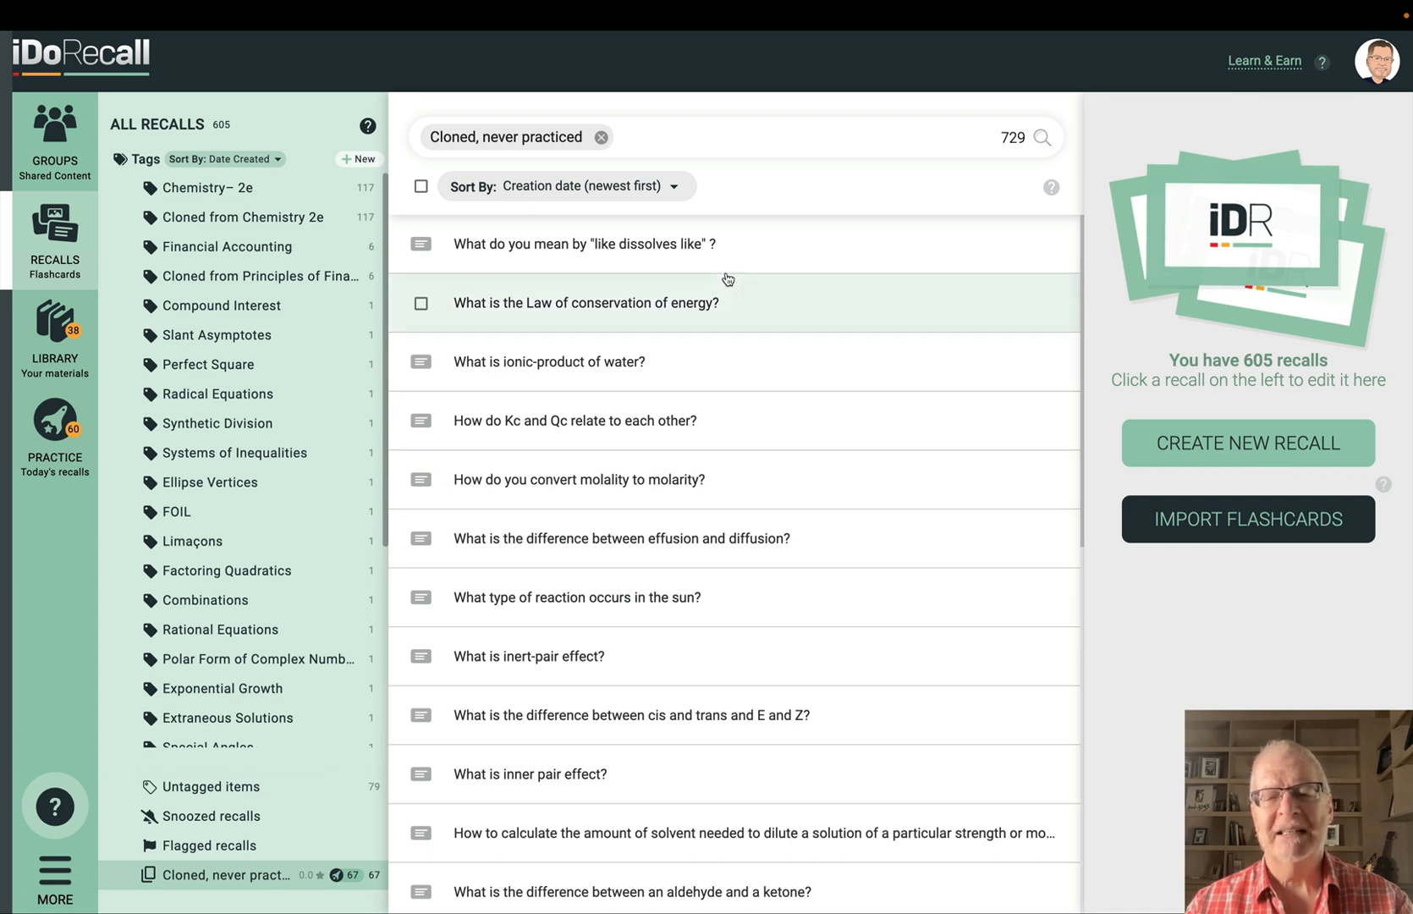
pyautogui.click(676, 191)
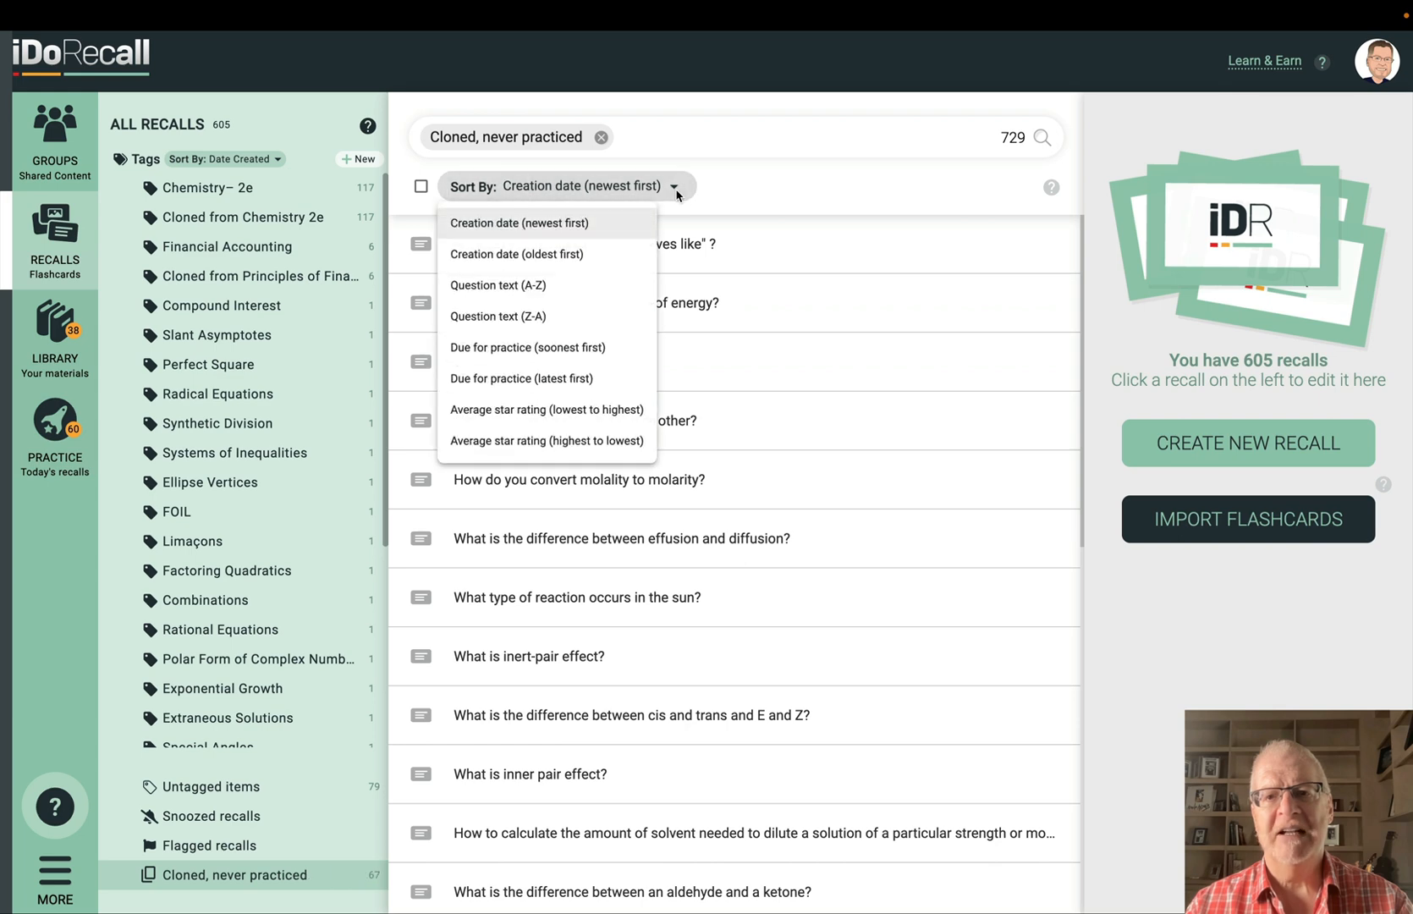
pyautogui.click(634, 256)
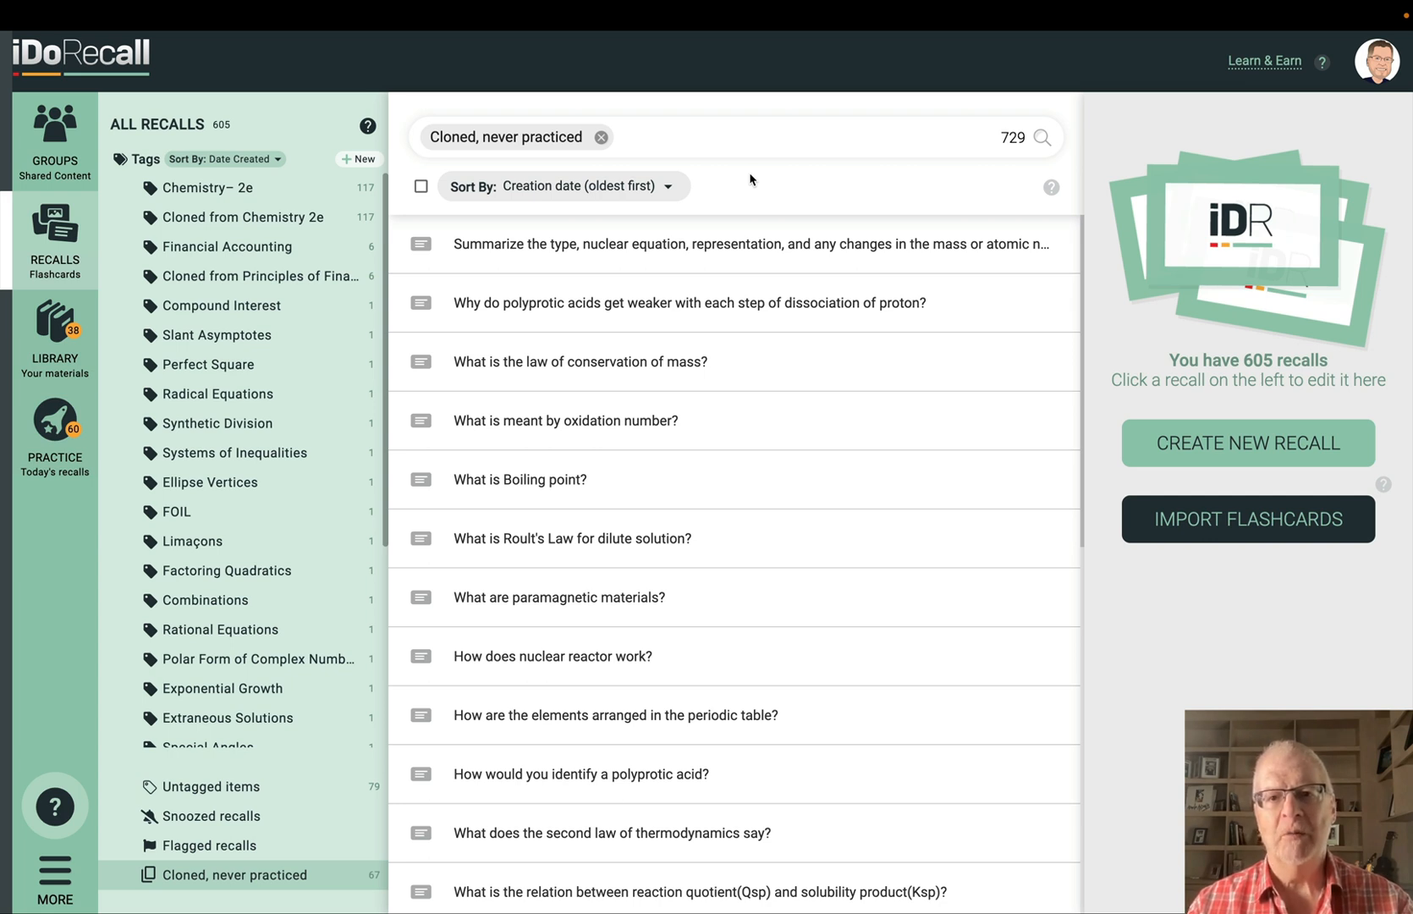
# Search the cloned, never practiced recalls for "chem".
pyautogui.click(641, 137)
pyautogui.write('c')
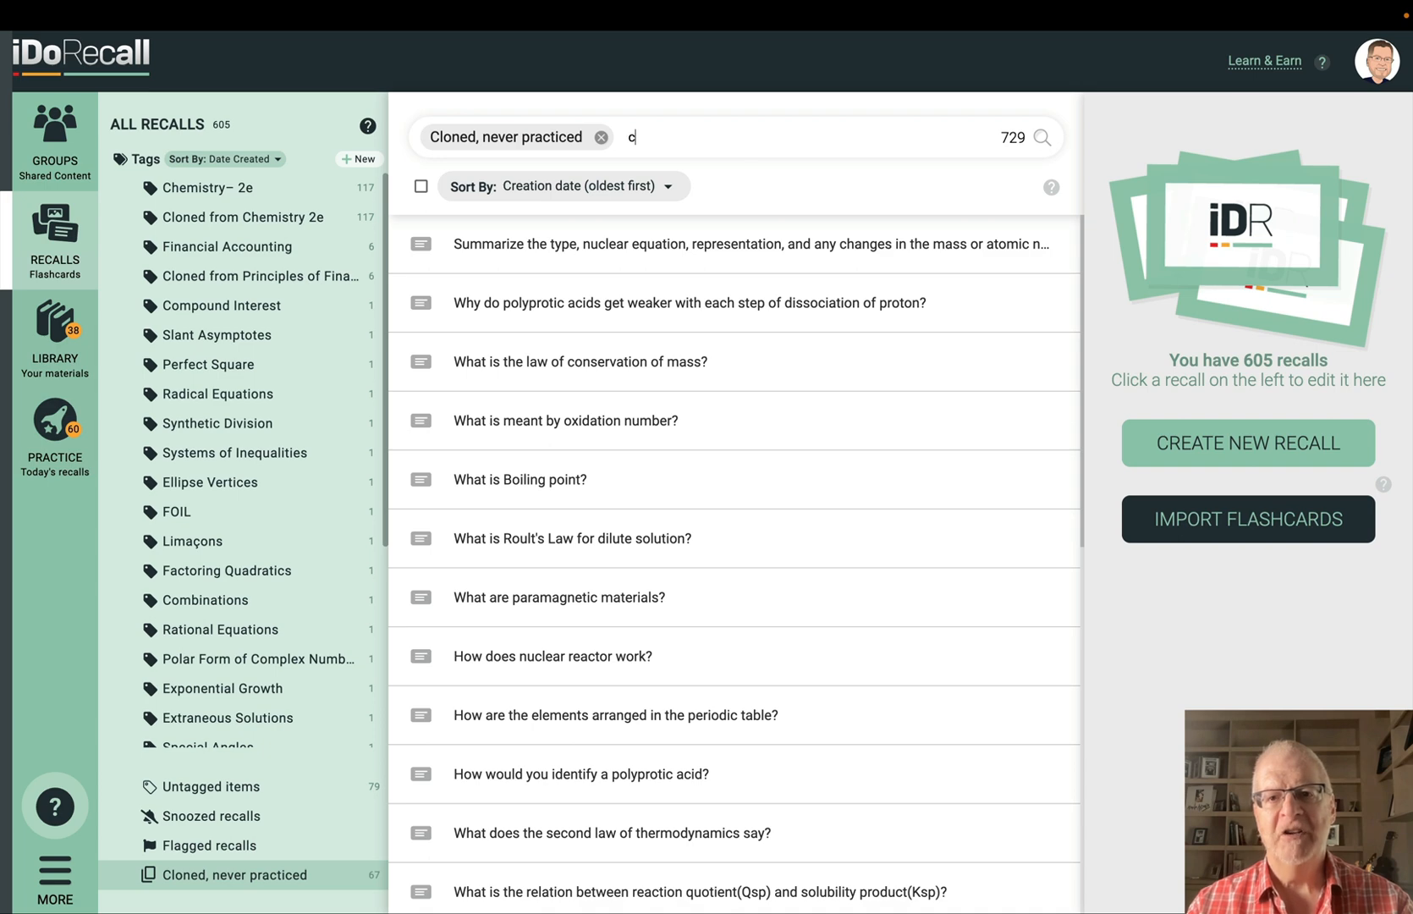
pyautogui.write('hem')
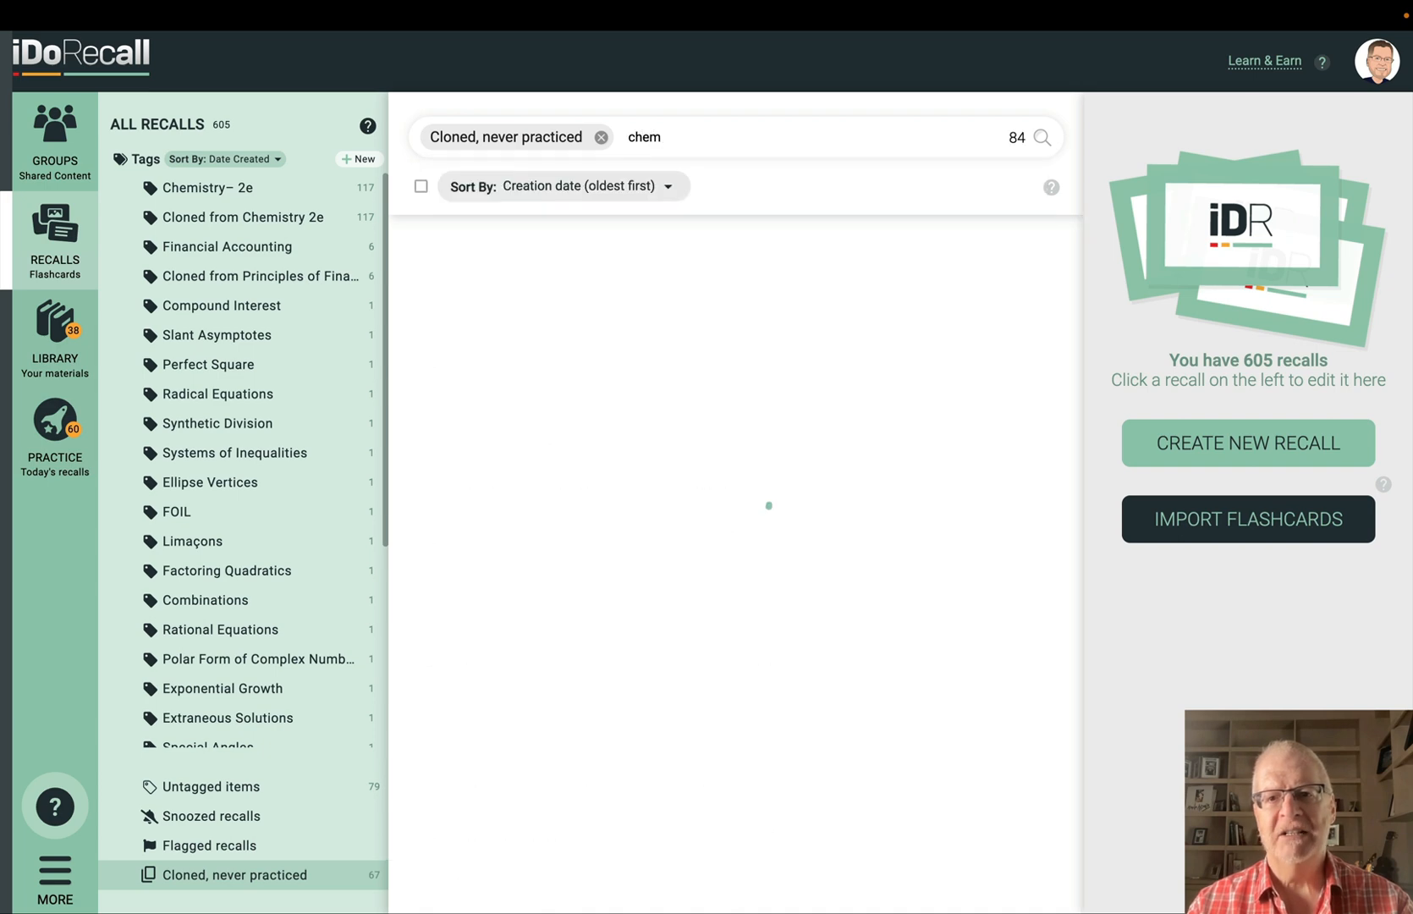
pyautogui.click(487, 251)
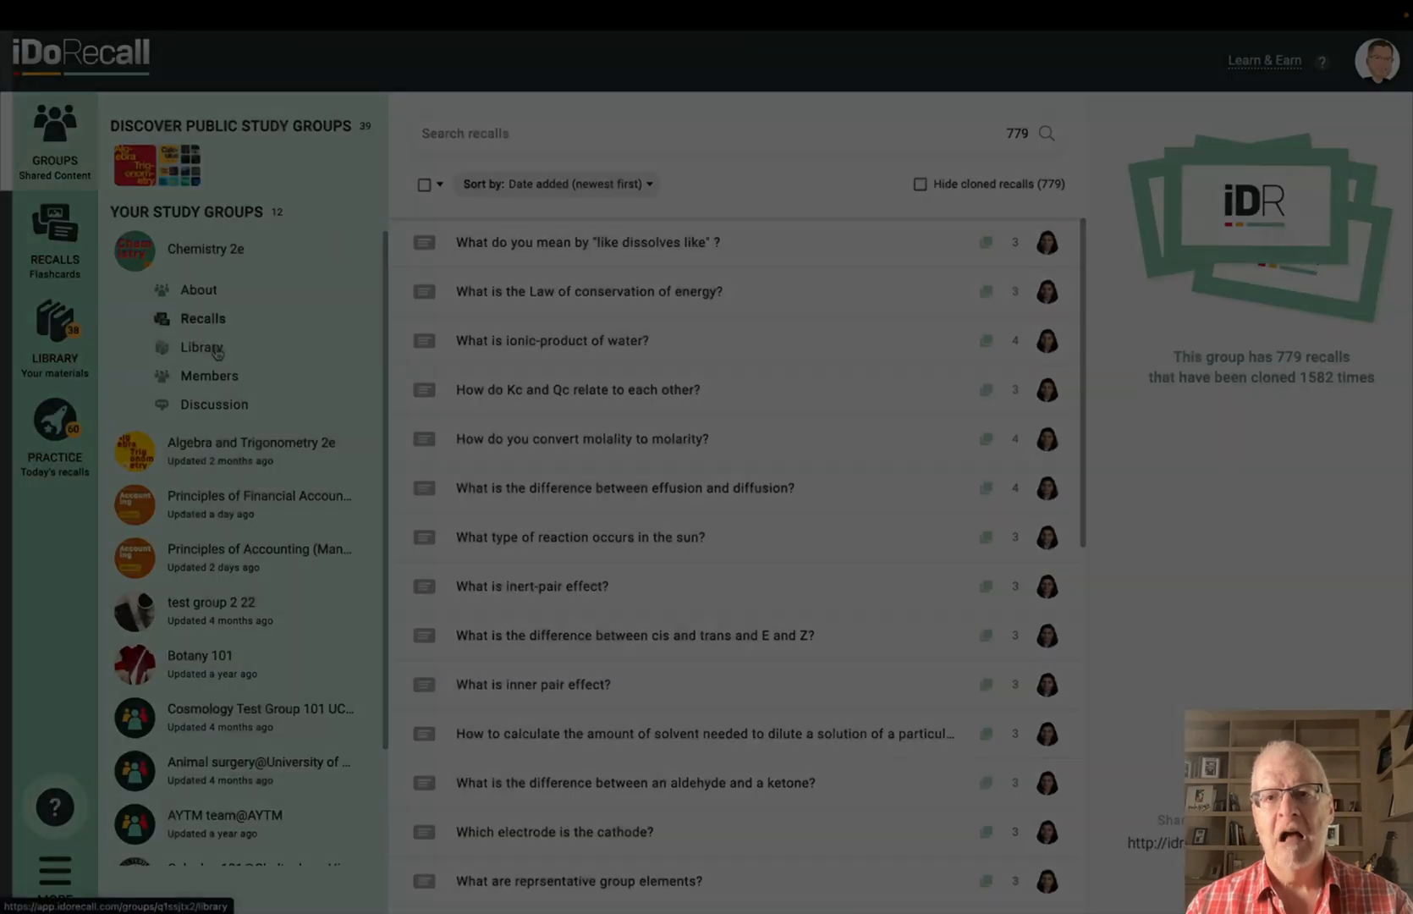
# Open the Chemistry 2e group's library and start sharing recalls with the group from its recall list.
pyautogui.click(209, 349)
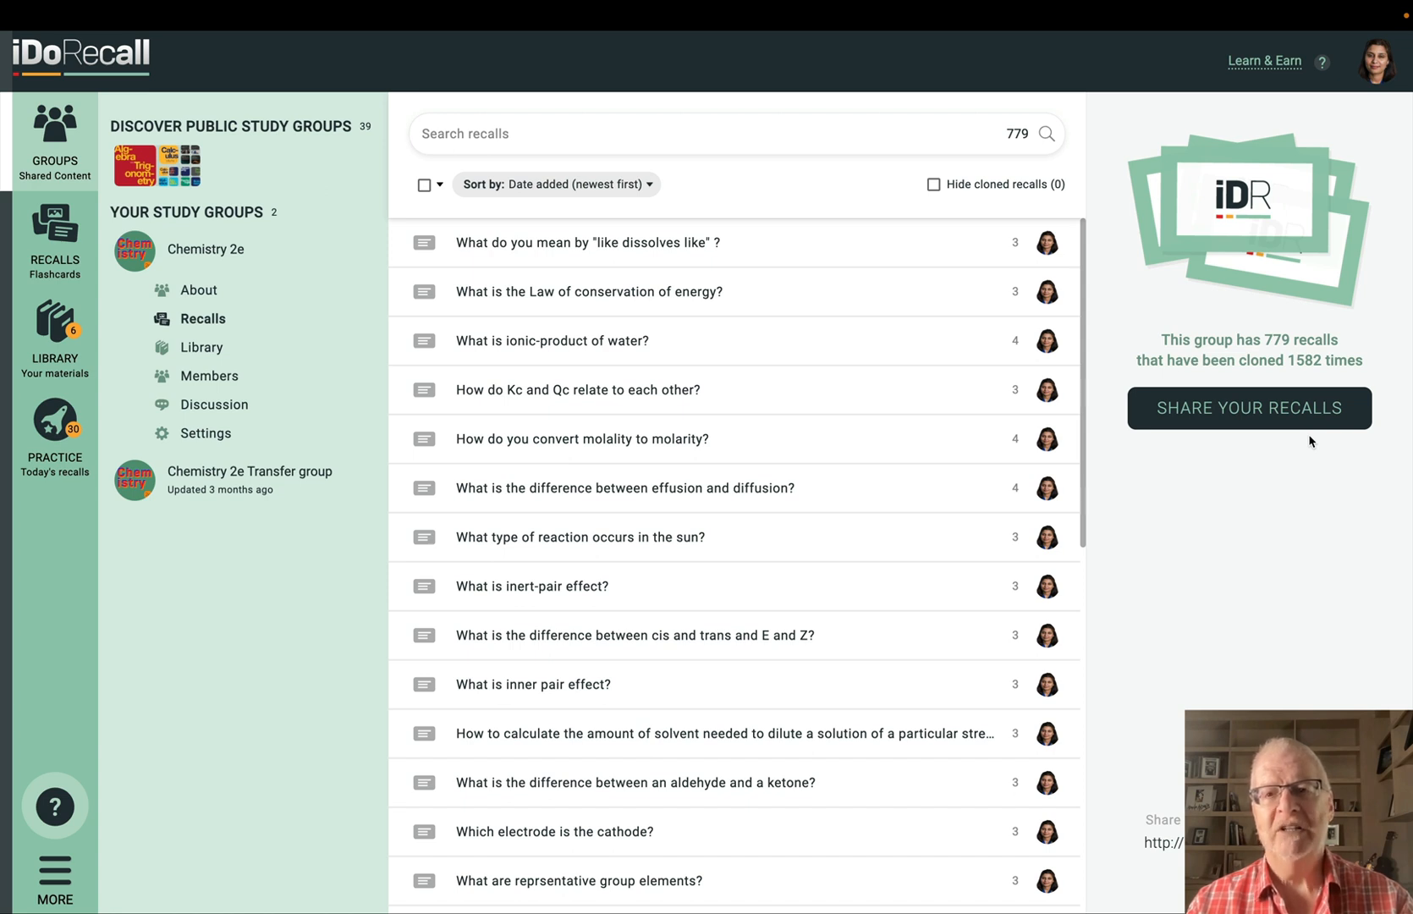
pyautogui.click(1308, 419)
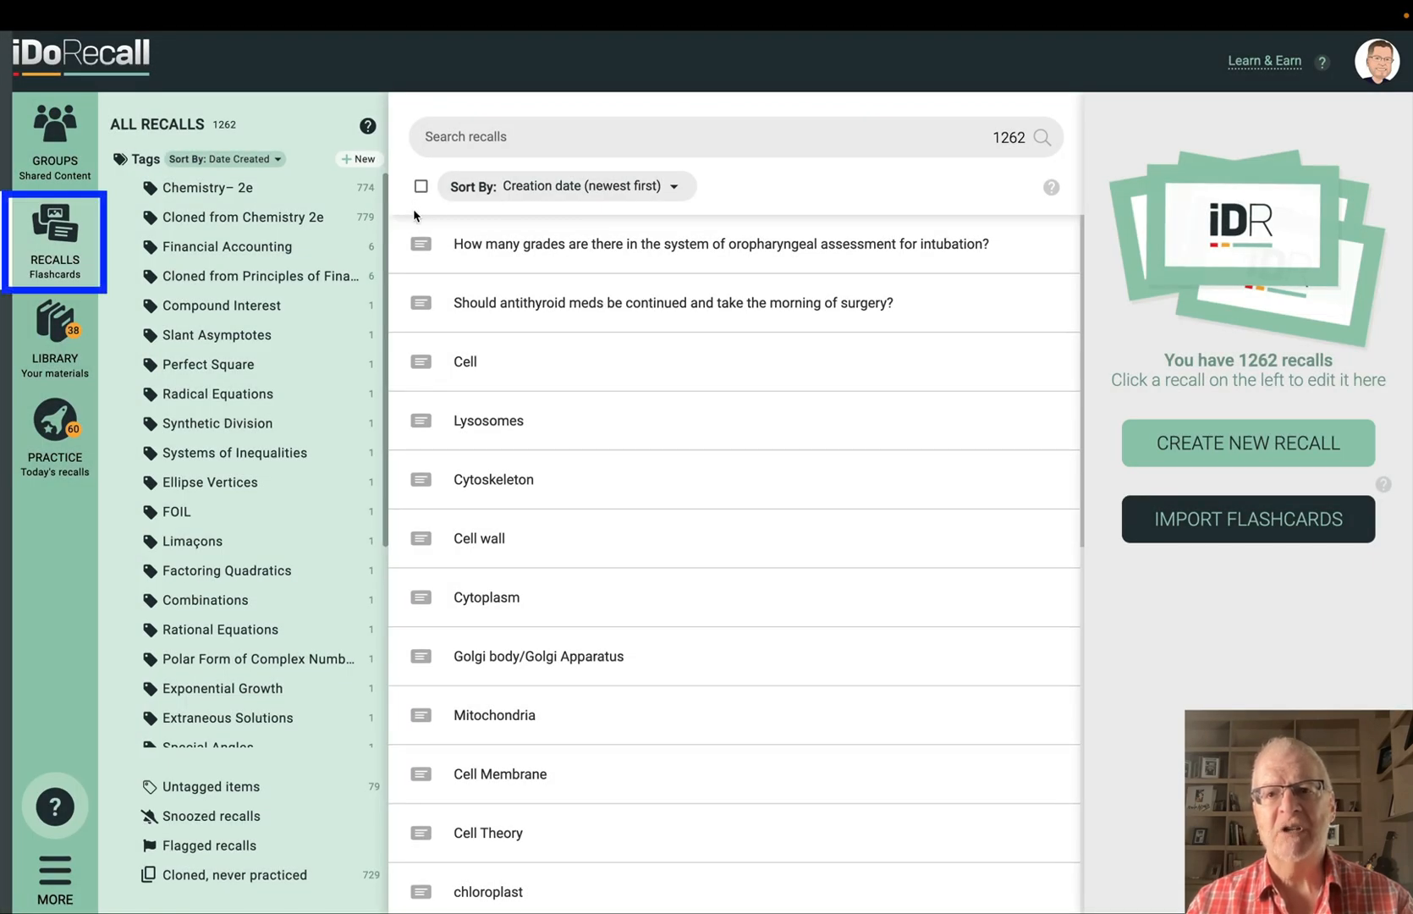
# Select the oropharyngeal assessment grades and antithyroid meds recalls in the personal recall list and start sharing them.
pyautogui.click(421, 243)
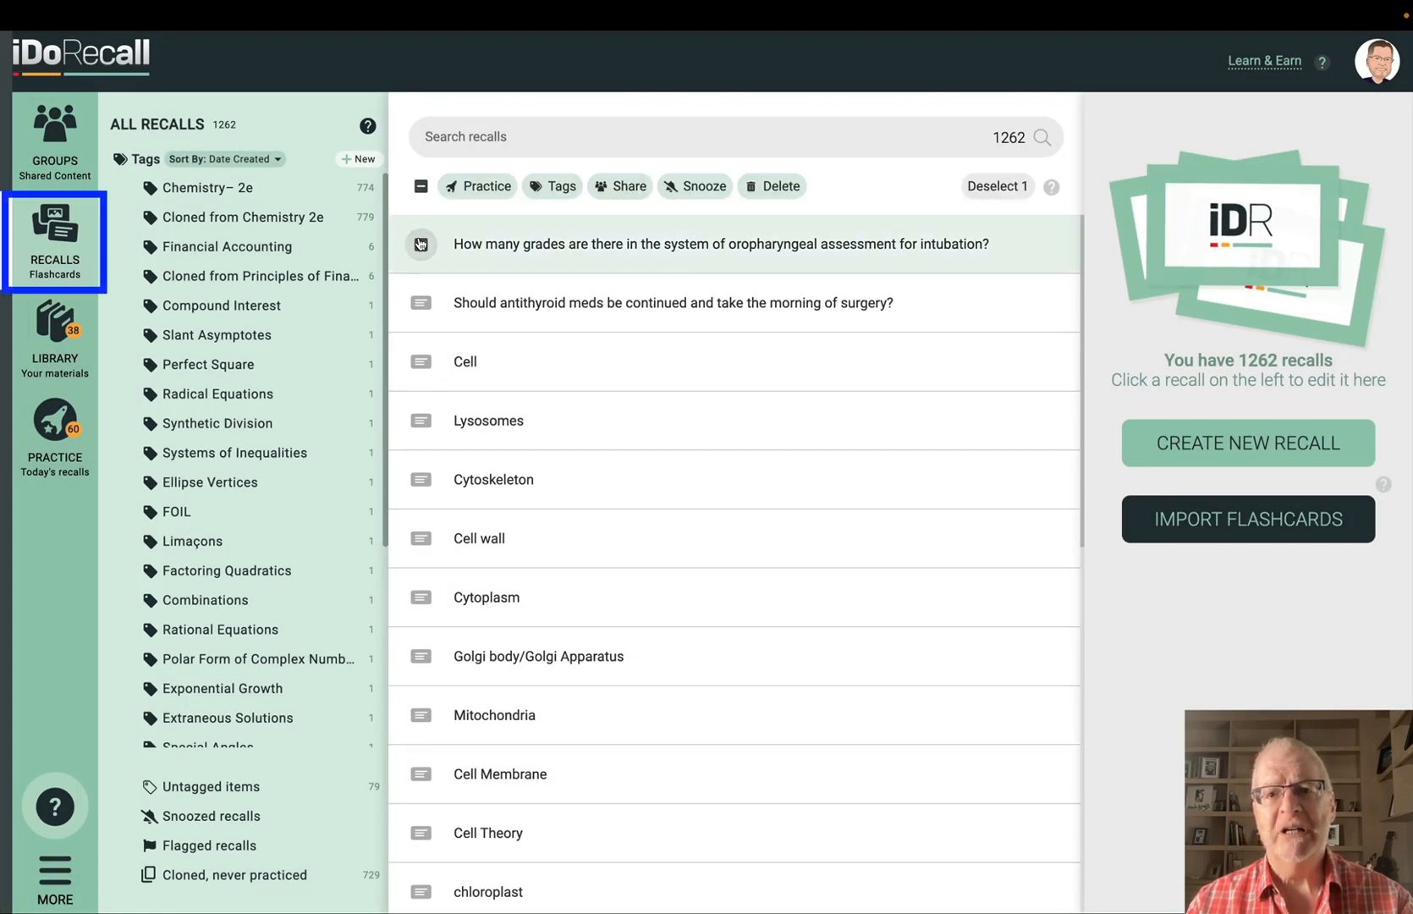
pyautogui.click(419, 302)
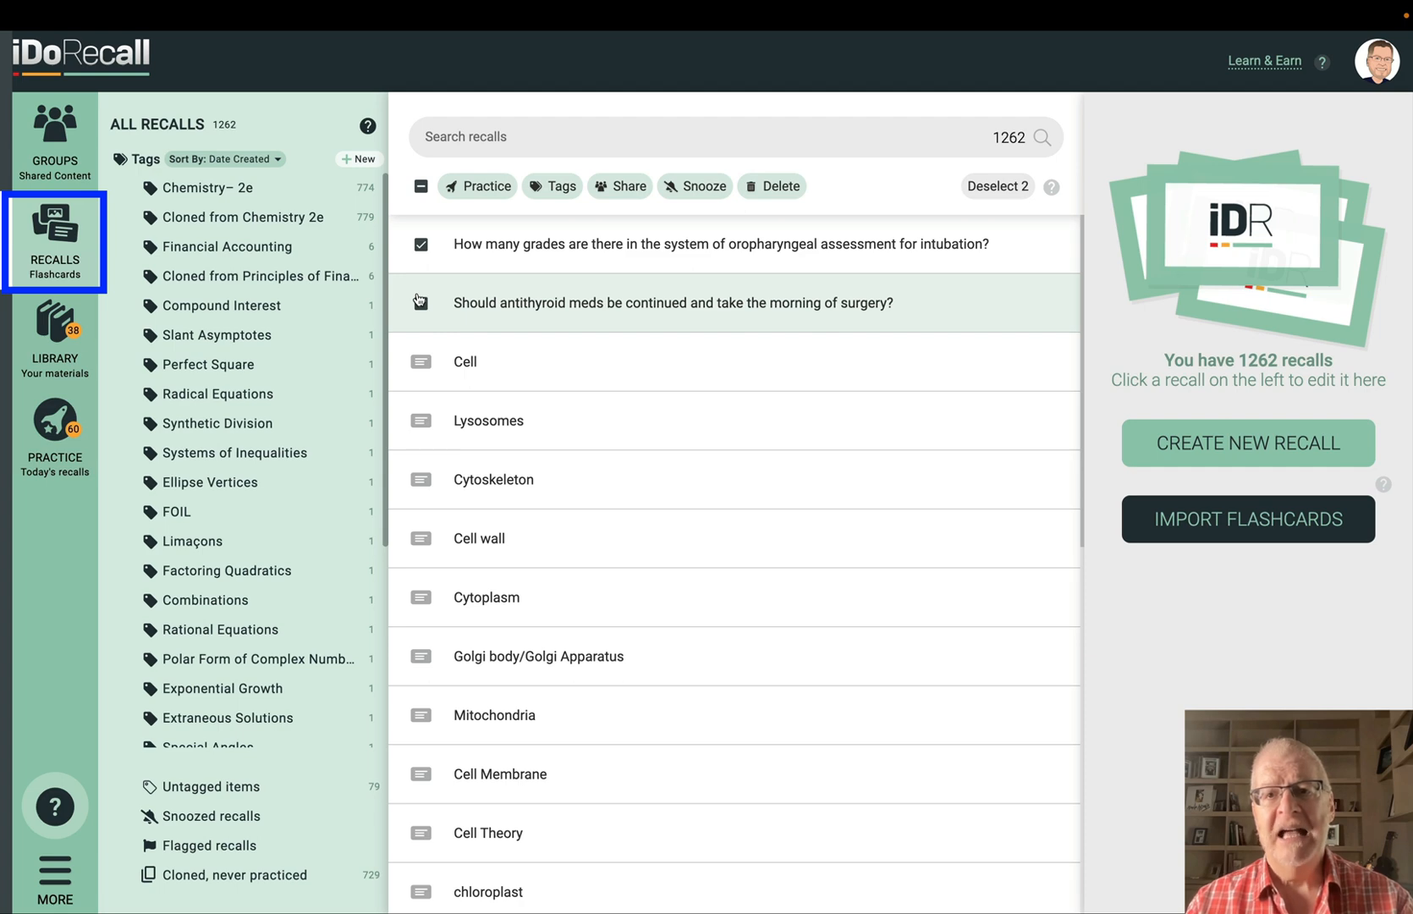
pyautogui.click(620, 186)
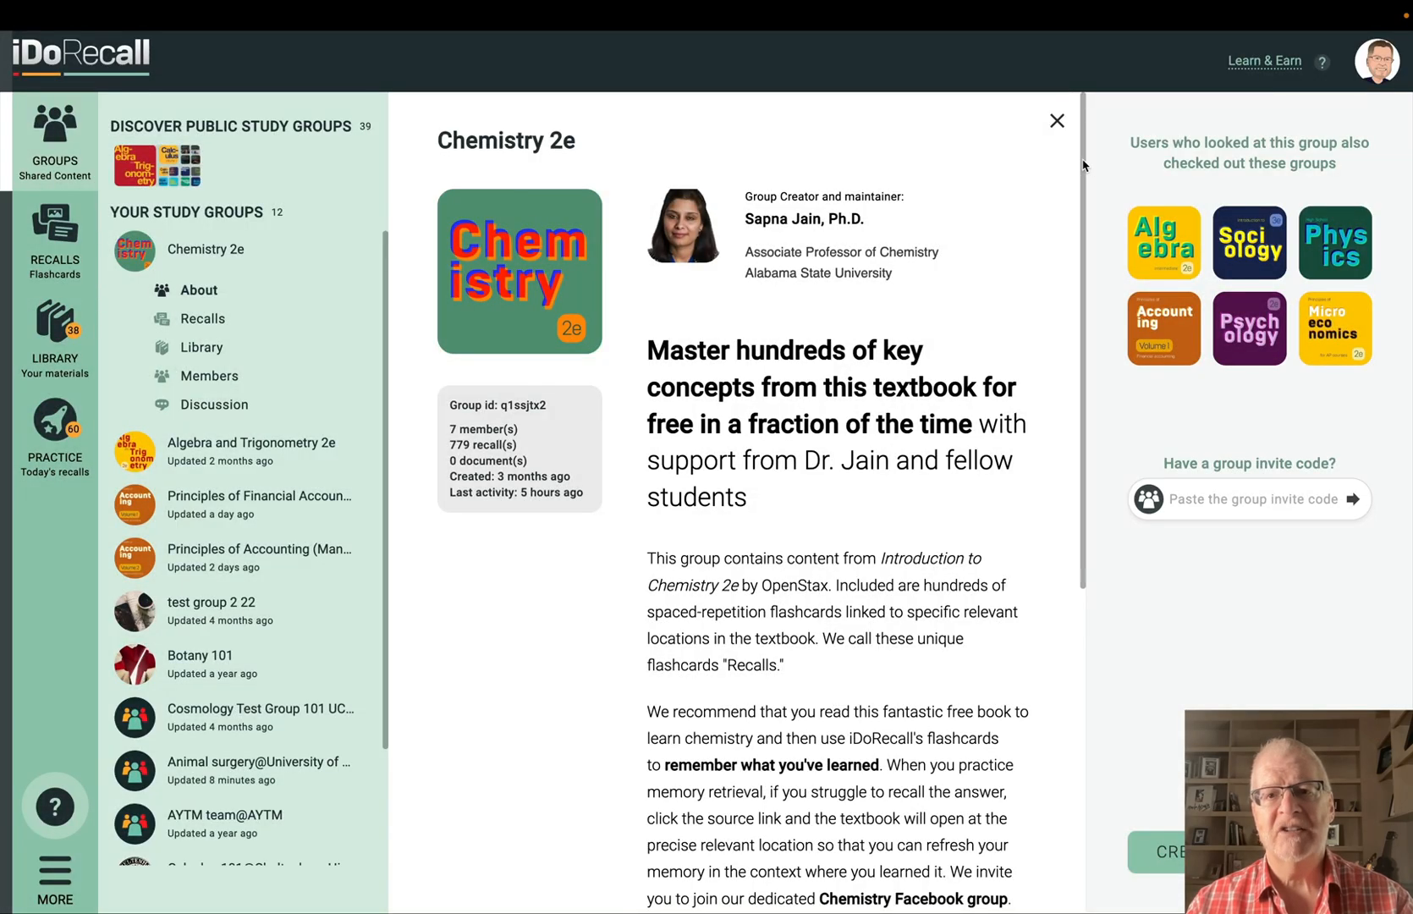
# Start cloning the Chemistry 2e group from its About page and open the copy's group name for editing.
pyautogui.moveTo(1084, 165); pyautogui.dragTo(1114, 449)
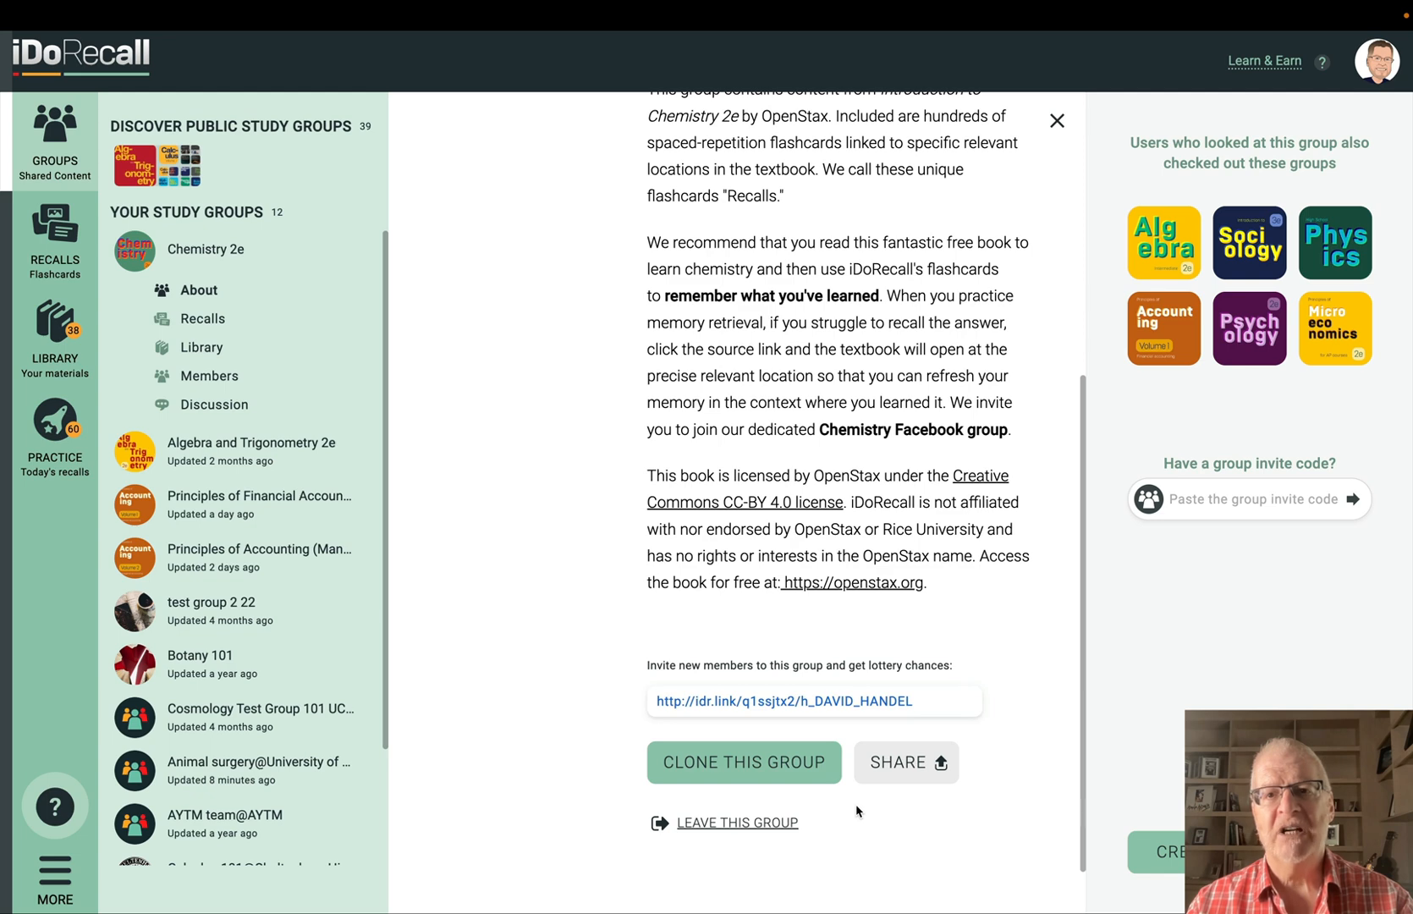
pyautogui.click(808, 769)
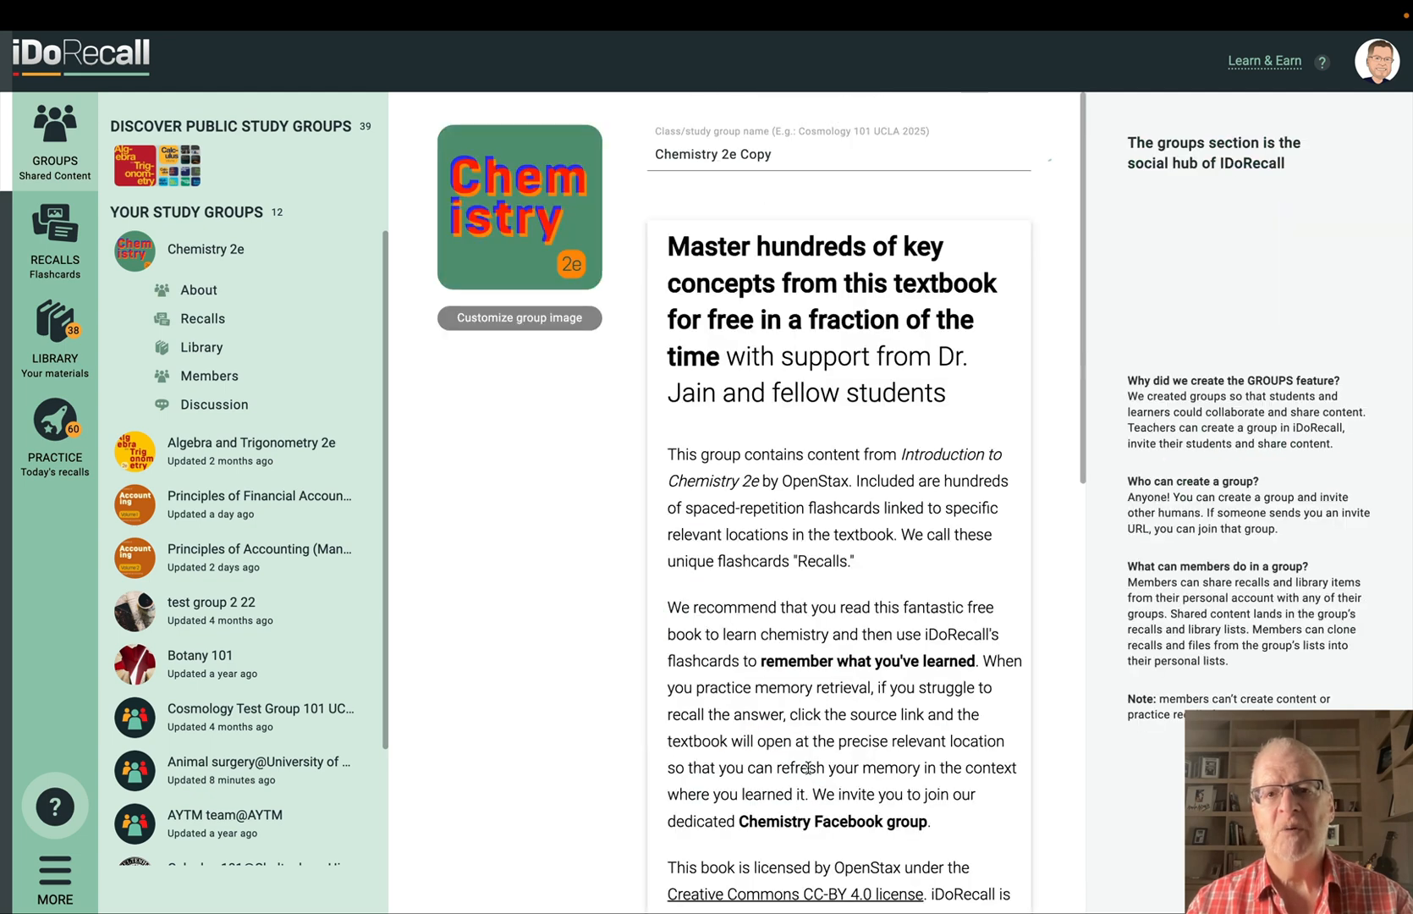
pyautogui.click(793, 162)
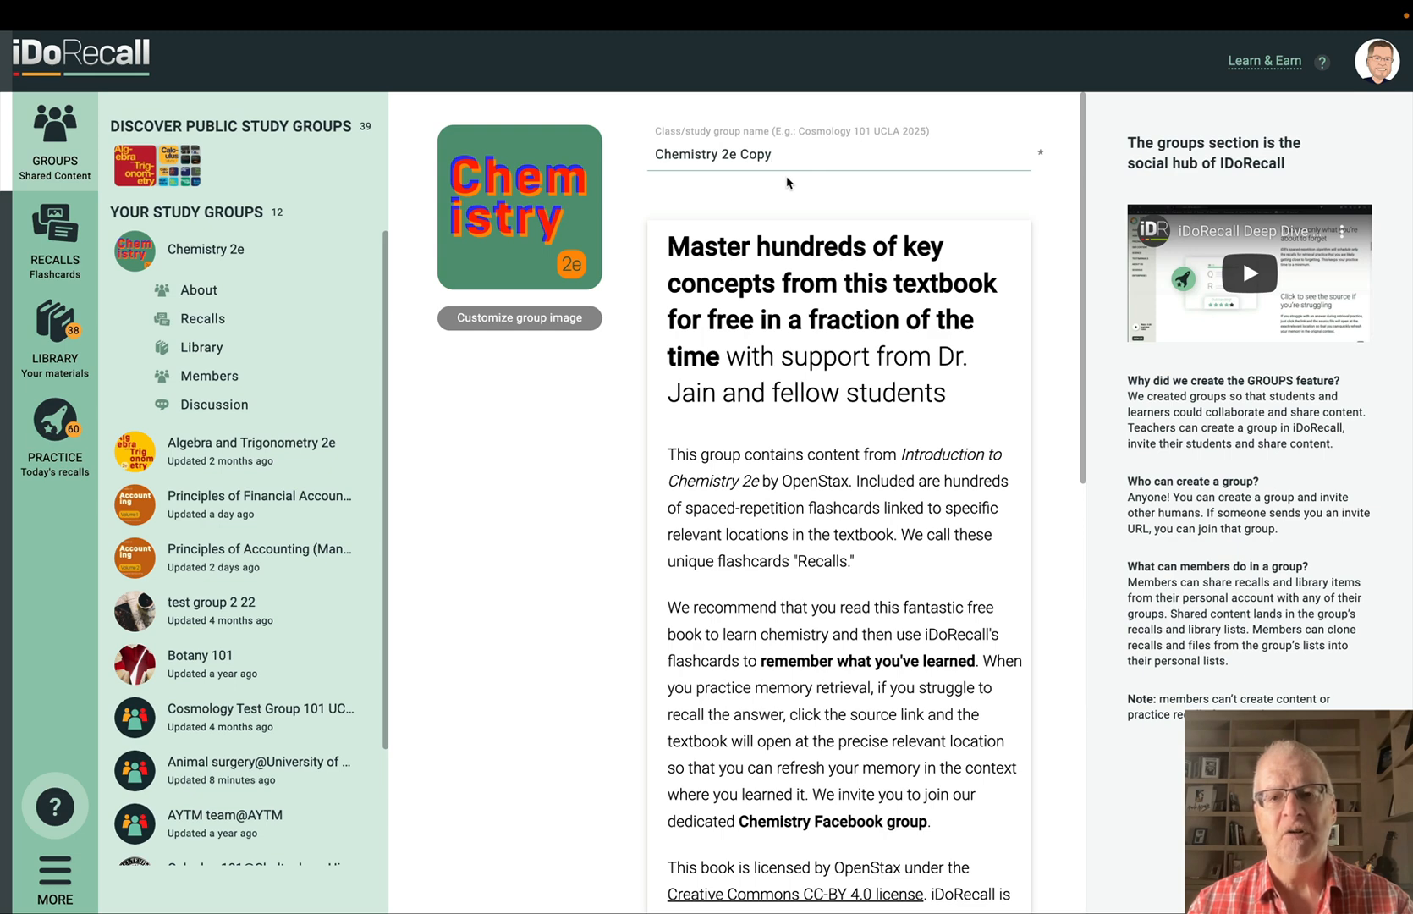
pyautogui.click(765, 159)
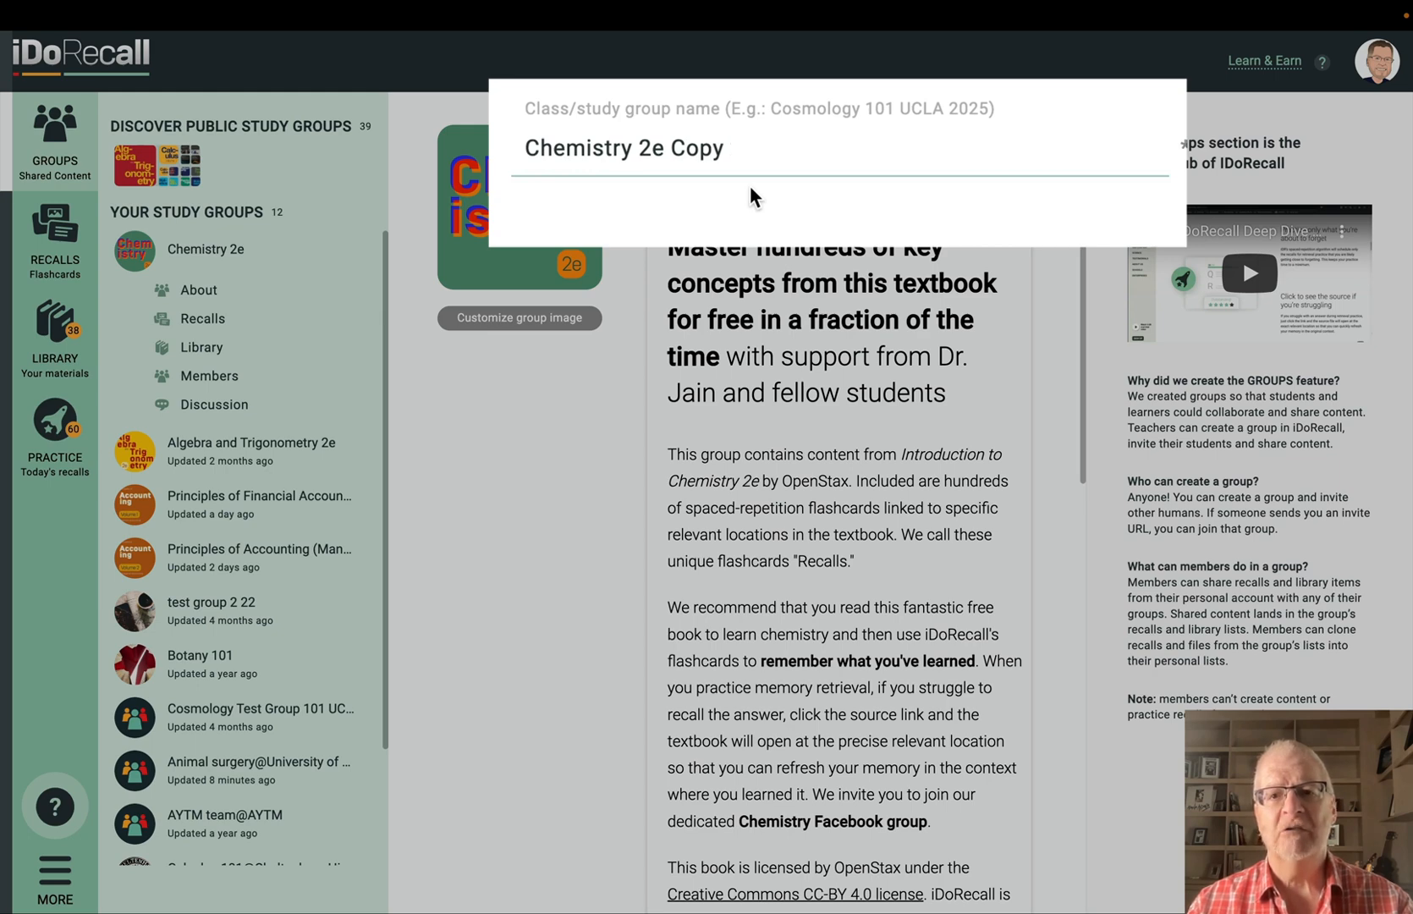
pyautogui.press('Return')
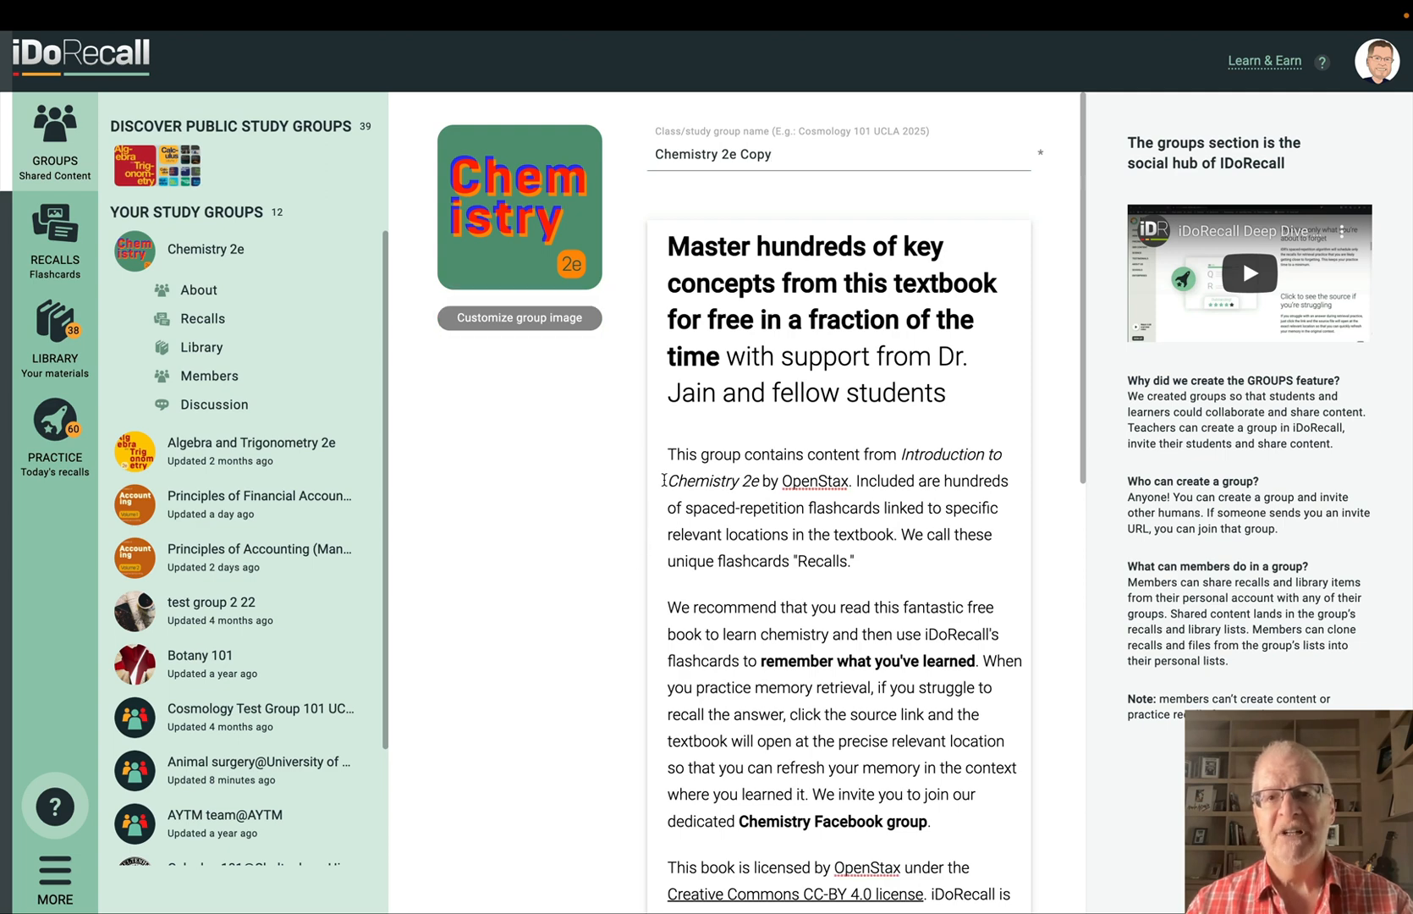
# Open the cloned group's description for editing at "This group contains content" and review the owner details below it.
pyautogui.click(667, 454)
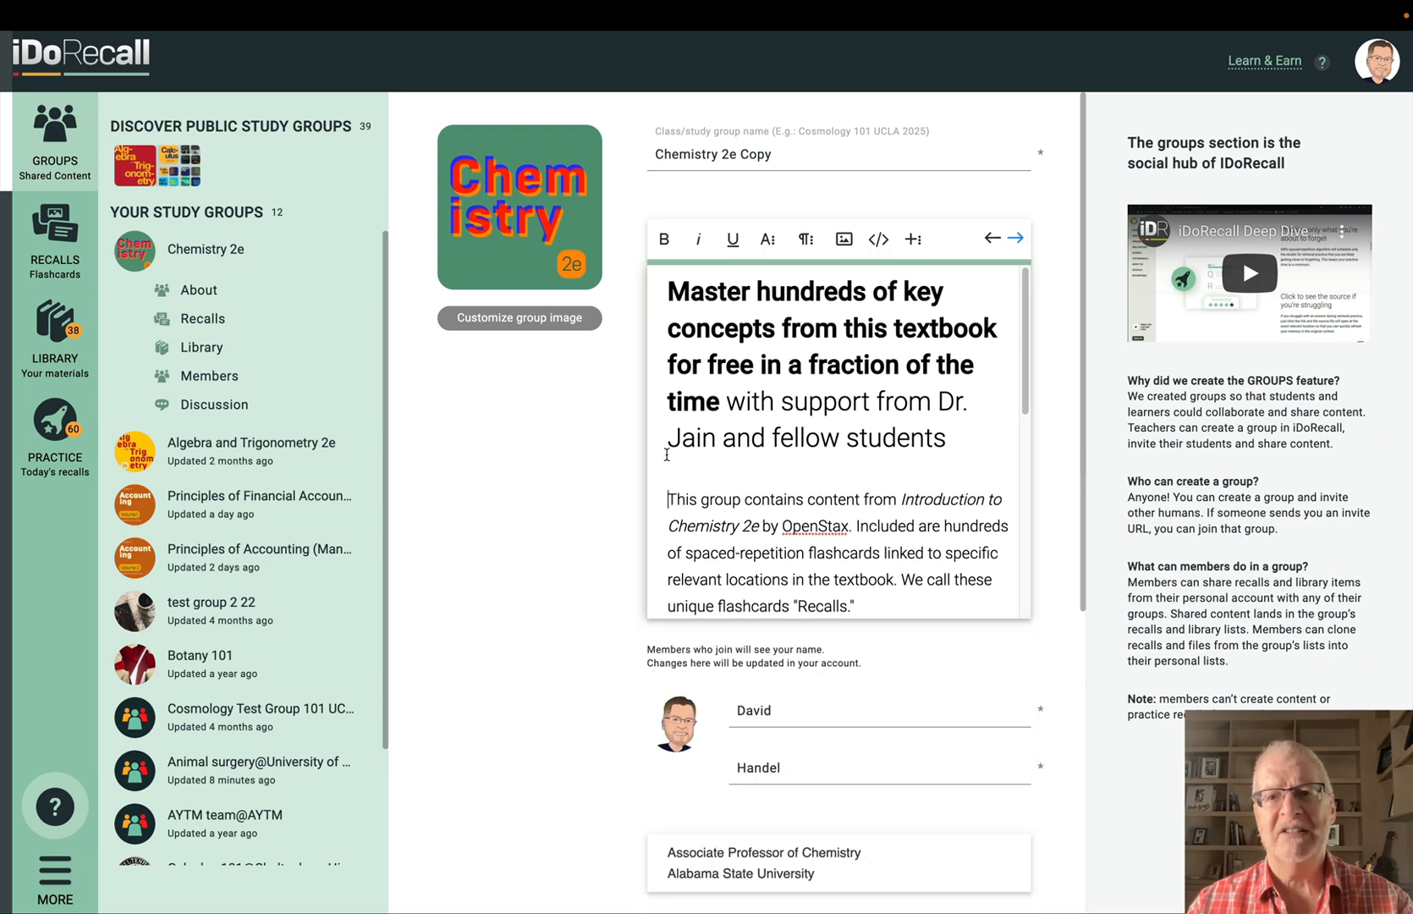
pyautogui.click(615, 741)
pyautogui.scroll(-5, 615, 741)
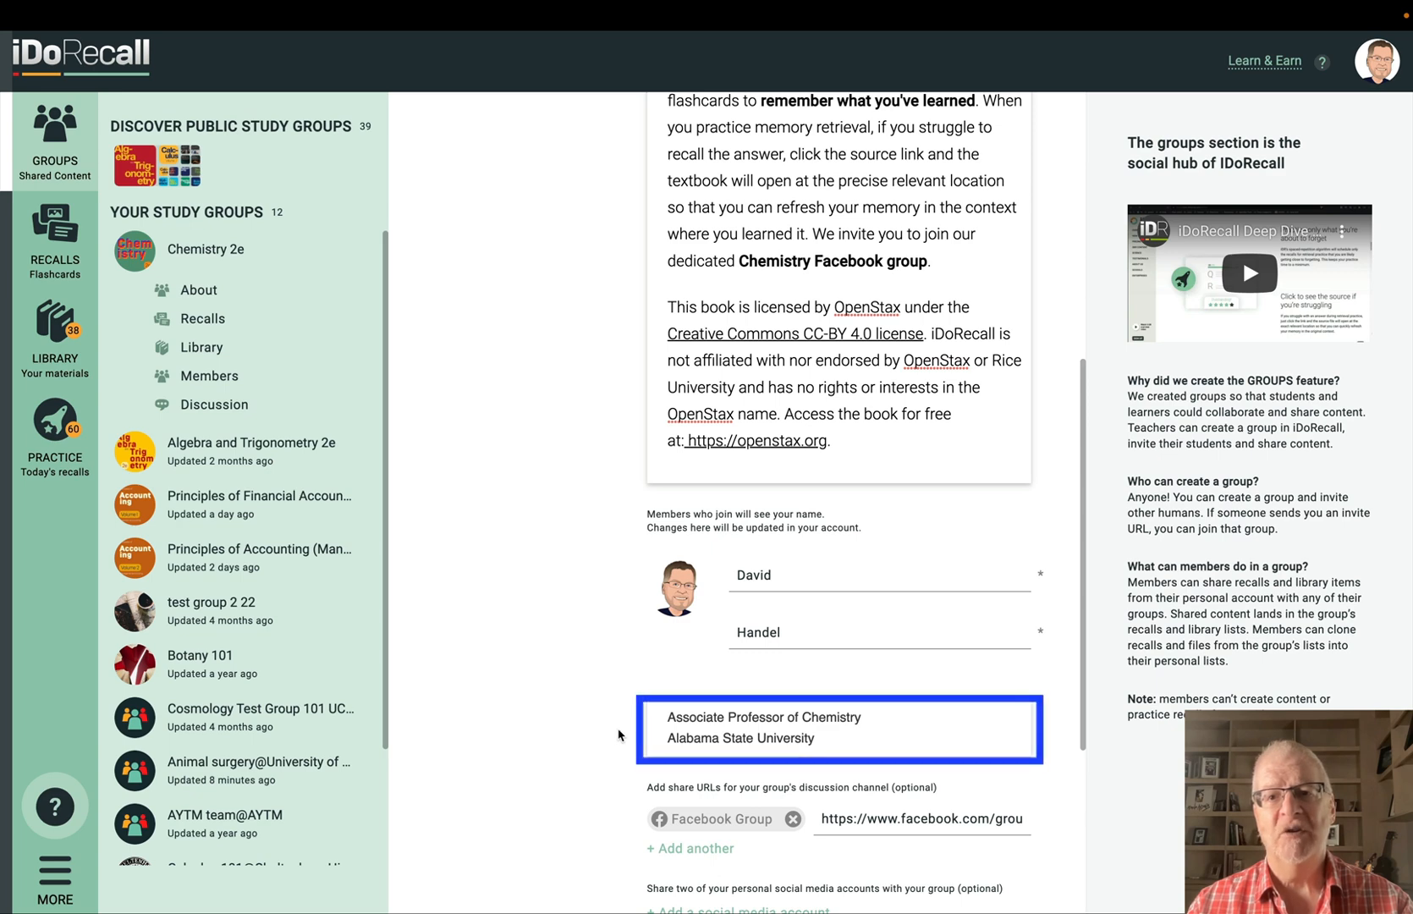
pyautogui.click(691, 850)
pyautogui.scroll(-3, 692, 861)
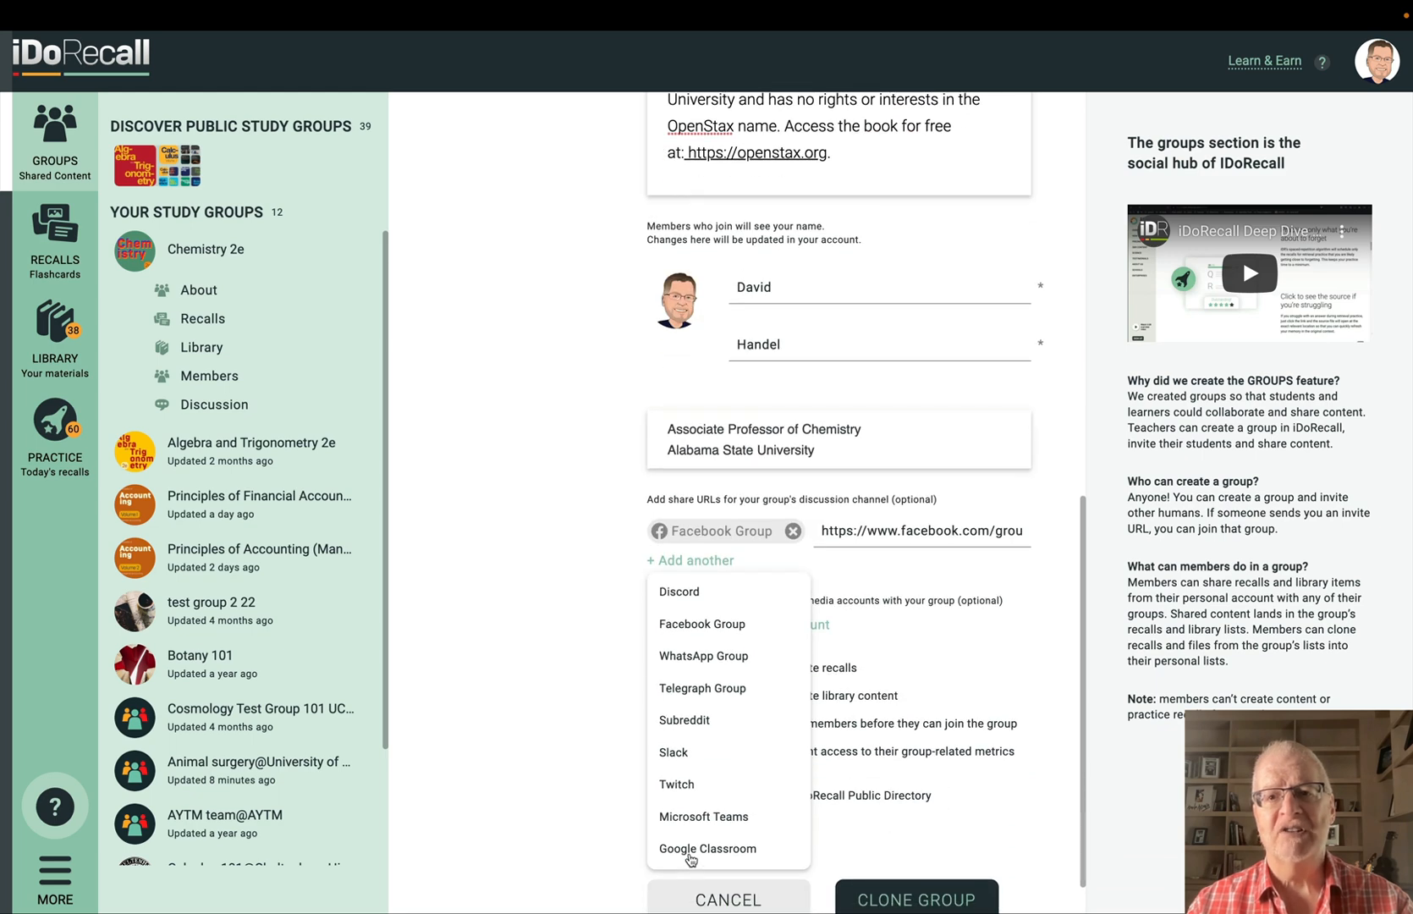
pyautogui.click(671, 595)
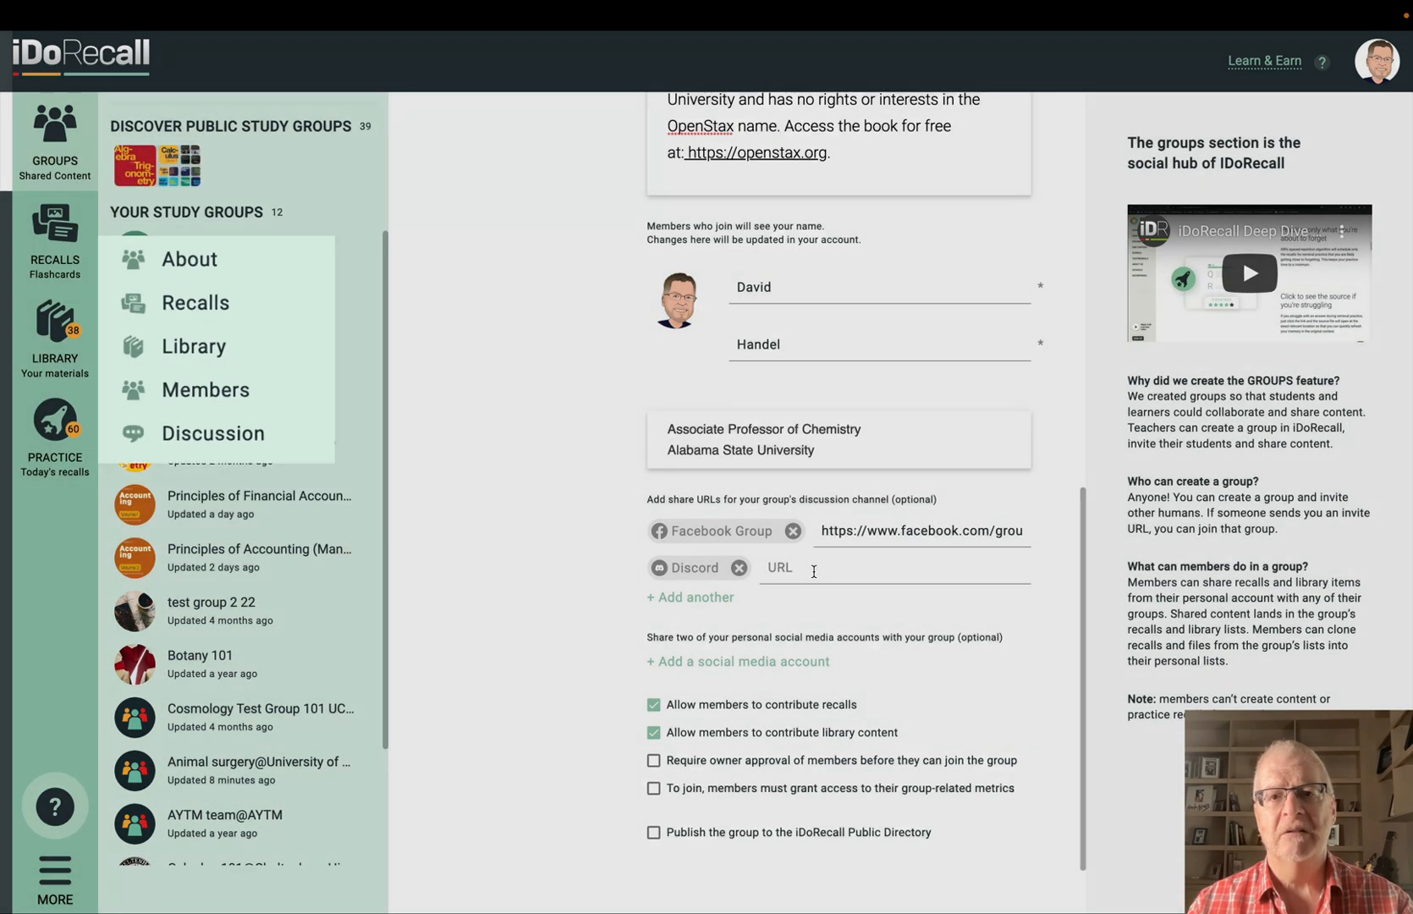
pyautogui.click(739, 567)
# Add a Facebook entry to the personal social media accounts shared with the cloned group.
pyautogui.click(790, 633)
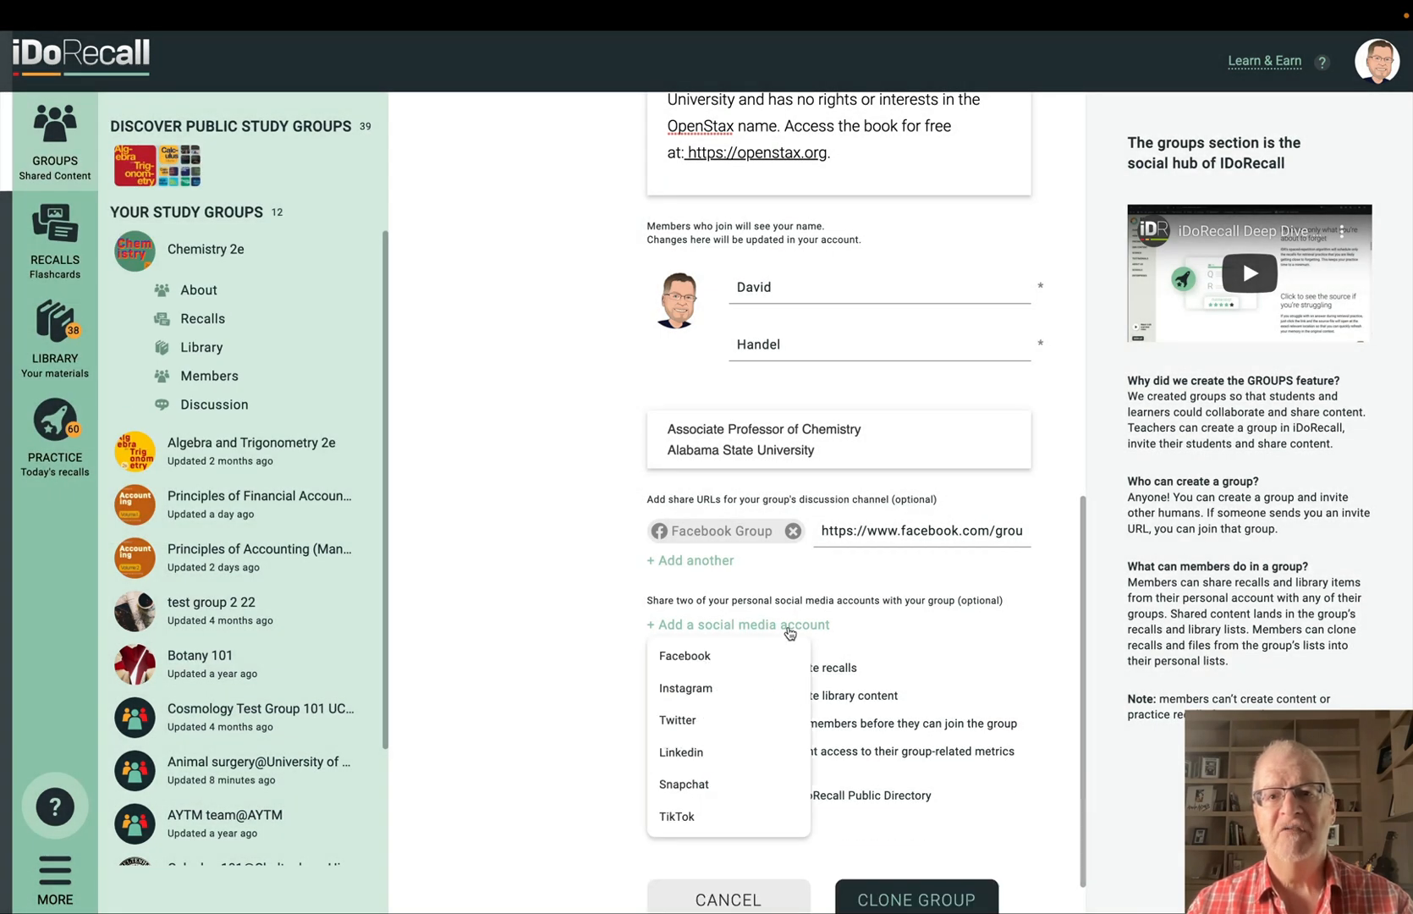
pyautogui.click(699, 658)
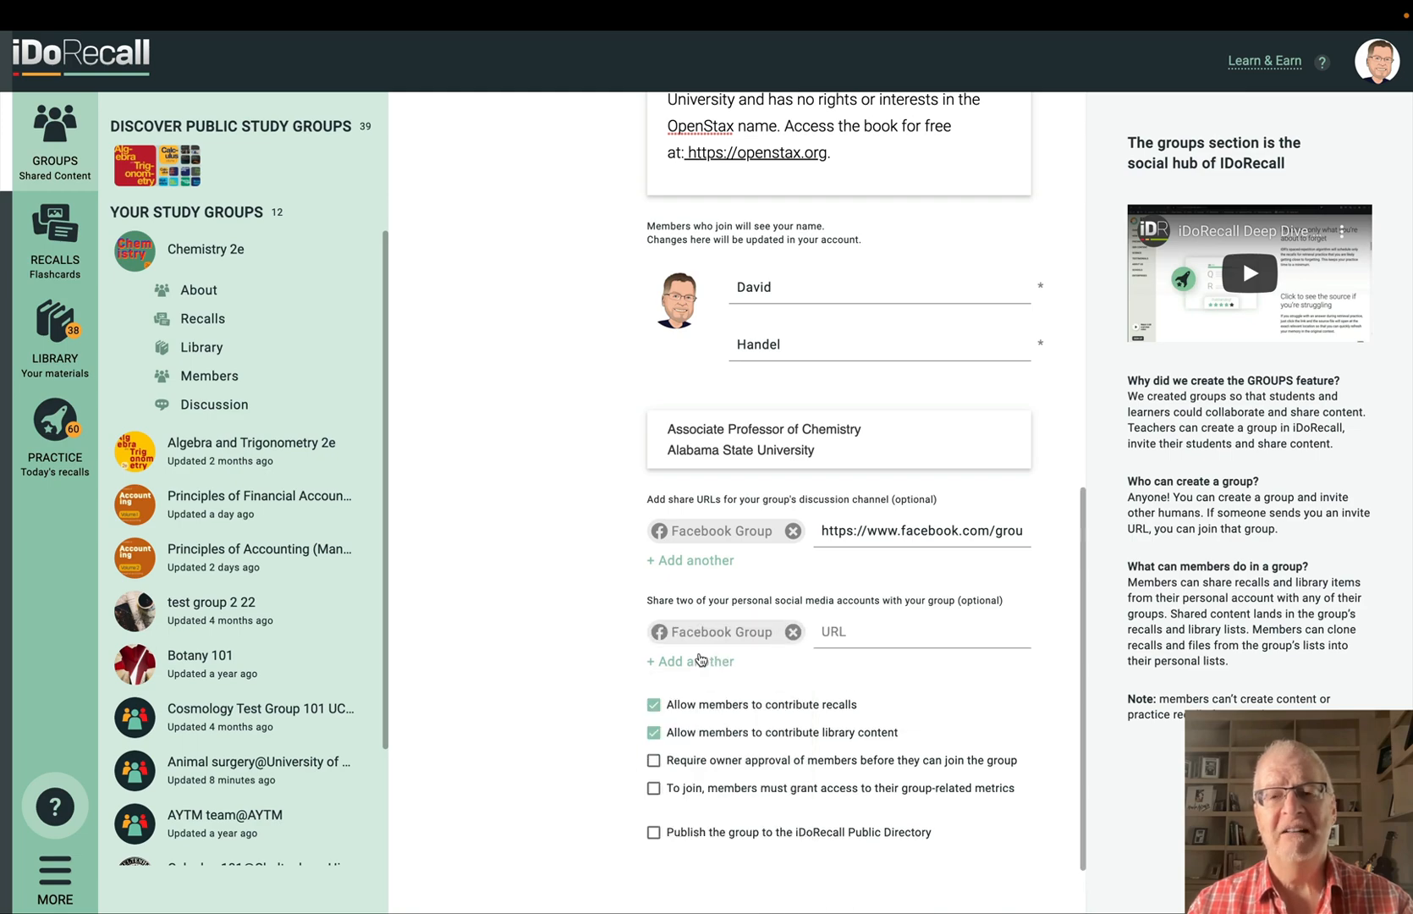